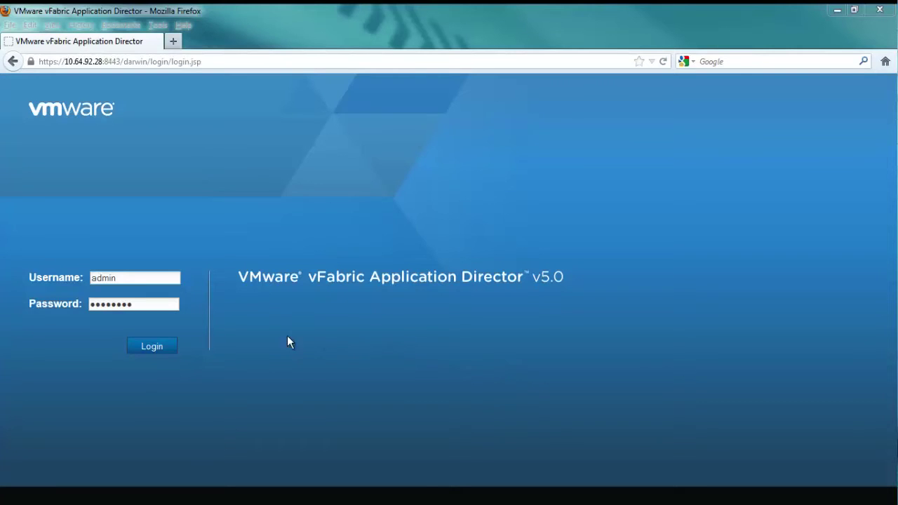
# Step: Log in with the administrator credentials to reach the Applications catalog
pyautogui.click(153, 355)
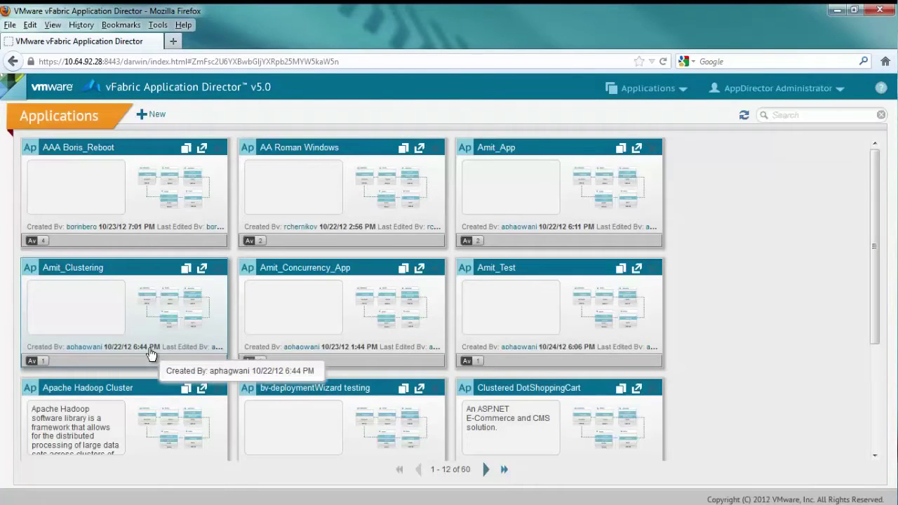
# Step: Search the applications for 'Dukes' and open Clustered Dukes Bank App
pyautogui.click(790, 117)
pyautogui.write('Duk')
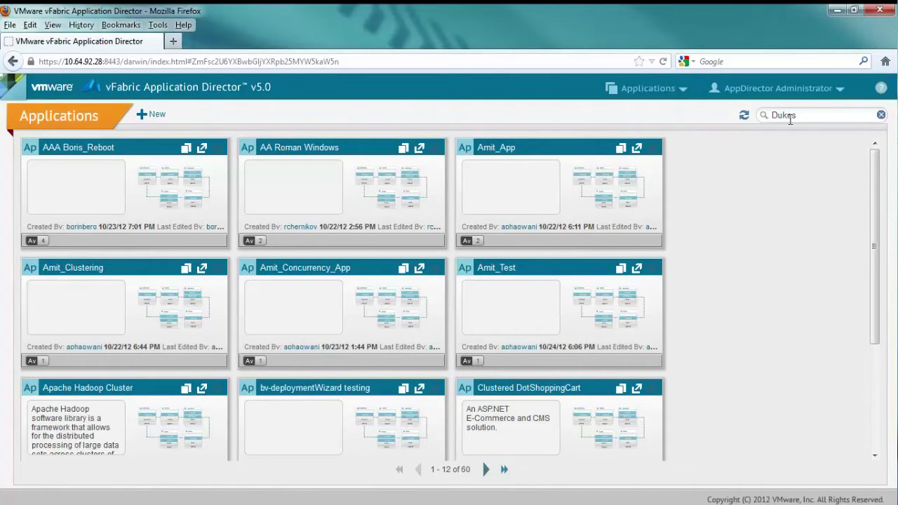
pyautogui.write('es')
pyautogui.press('Return')
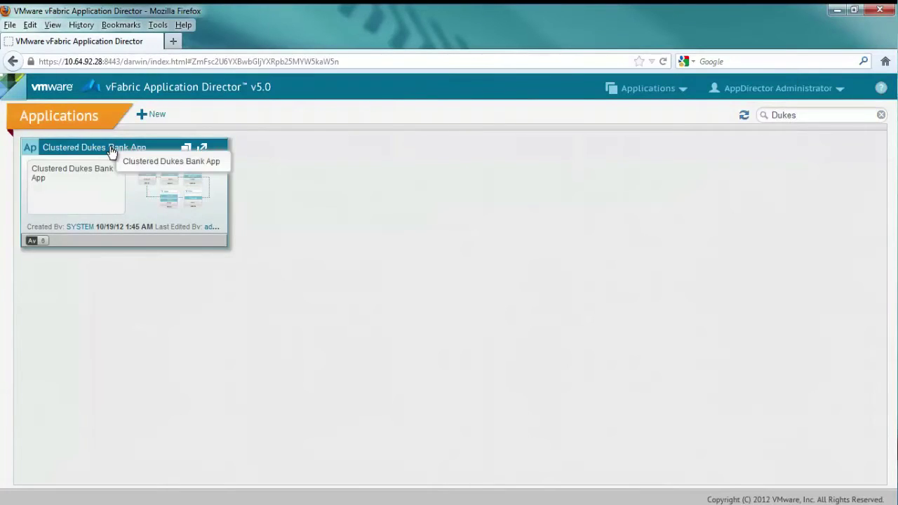
pyautogui.click(110, 150)
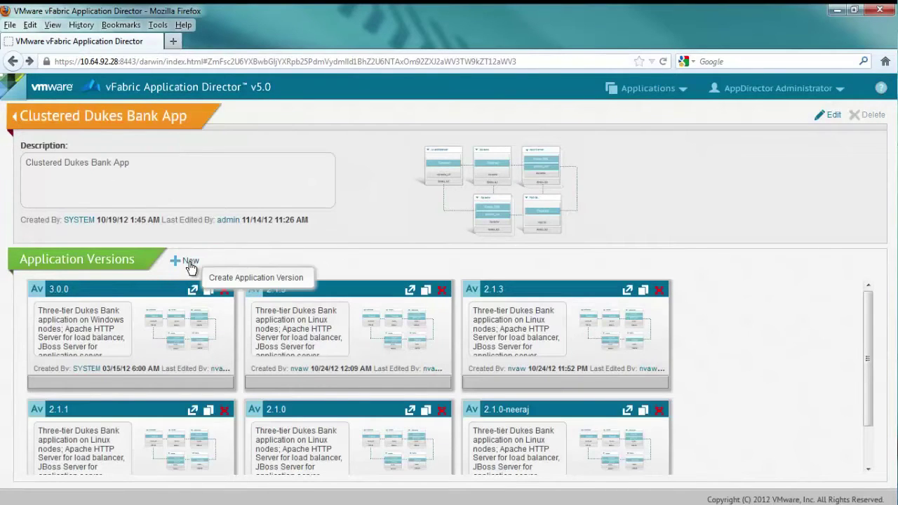
# Step: Add and save application version 2.5.0, then start its blueprint
pyautogui.click(188, 264)
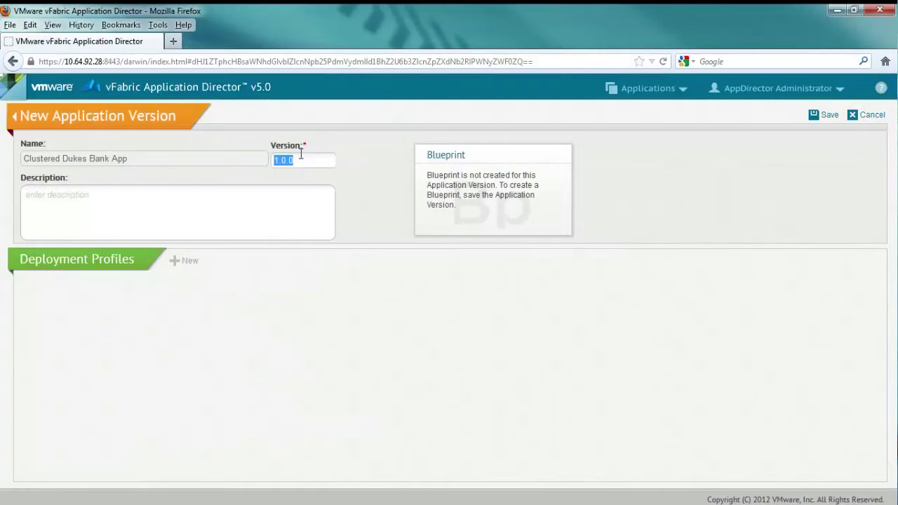
pyautogui.write('2.5.0')
pyautogui.click(822, 117)
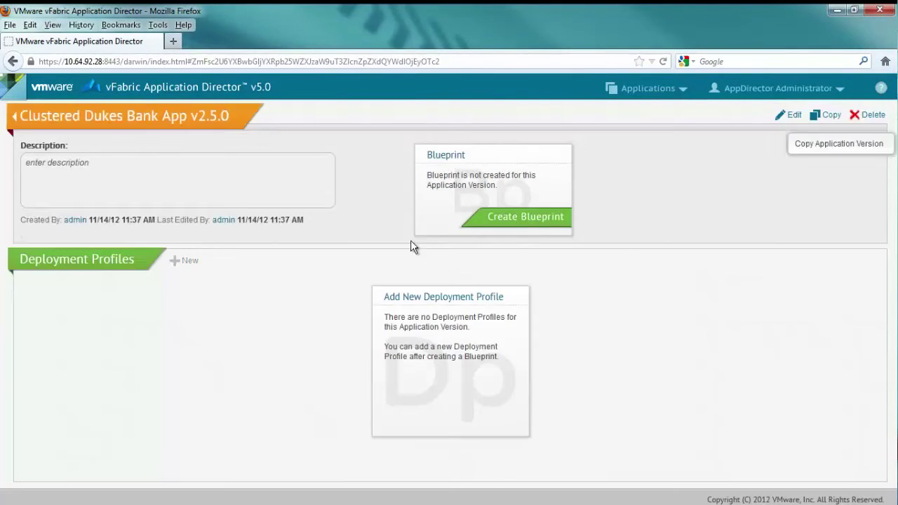
pyautogui.click(509, 229)
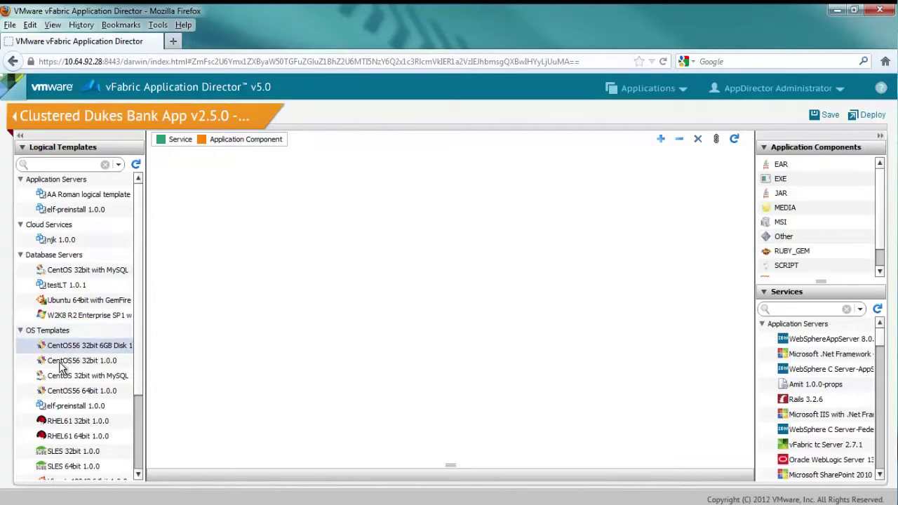
# Step: Place a CentOS56 32bit node on the canvas and name it Load_Balancer
pyautogui.moveTo(62, 366); pyautogui.dragTo(236, 243)
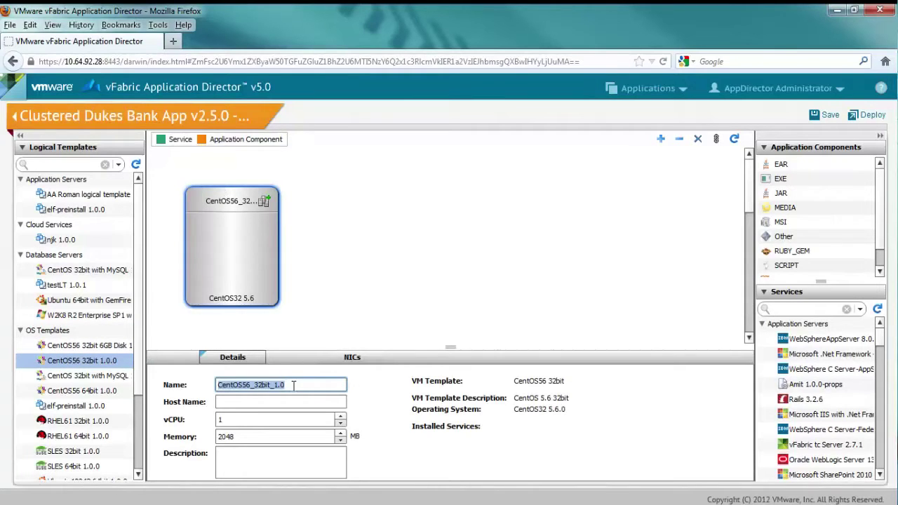
pyautogui.moveTo(294, 385); pyautogui.dragTo(199, 384)
pyautogui.press('BackSpace')
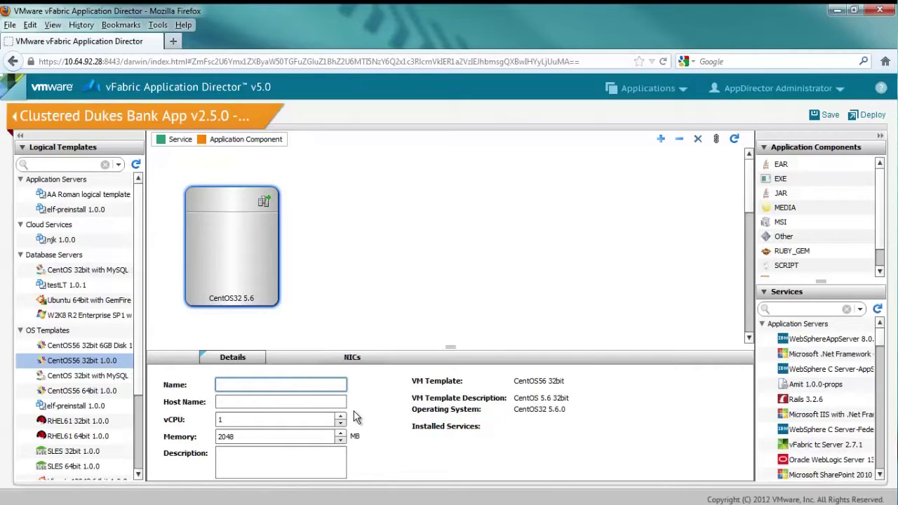
pyautogui.write('Load_Balancer')
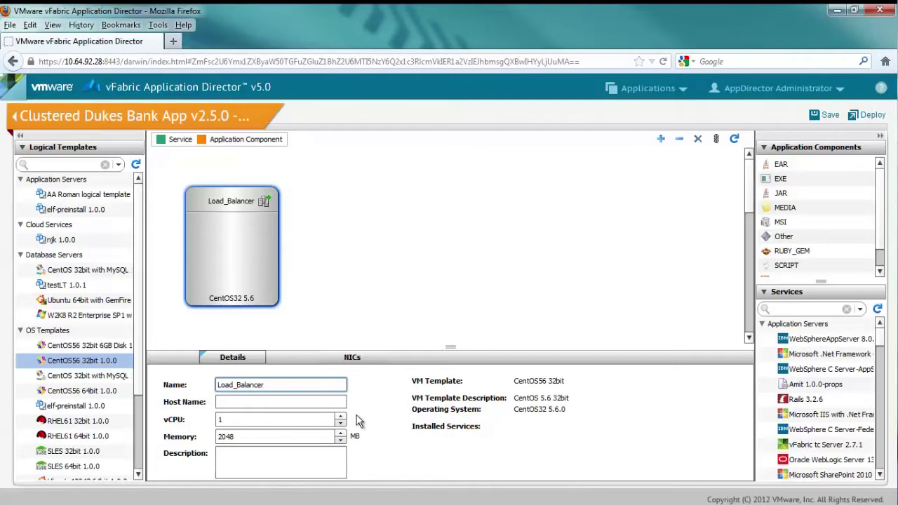
# Step: Add a second CentOS node named appserver and make it a 3-node cluster
pyautogui.click(73, 361)
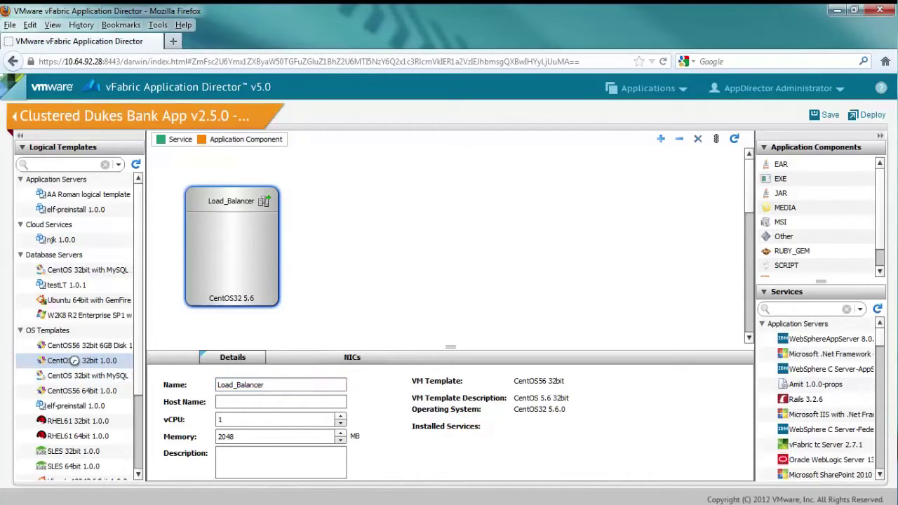
pyautogui.moveTo(74, 360); pyautogui.dragTo(362, 194)
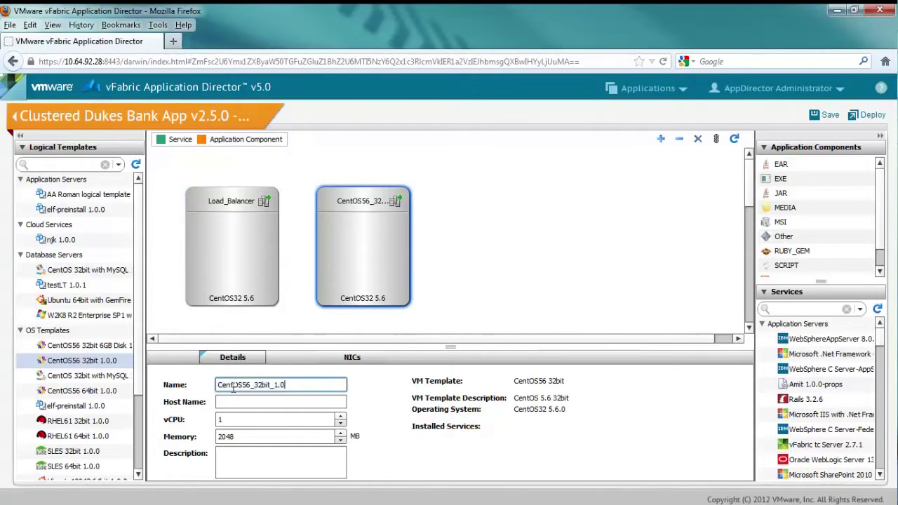
pyautogui.write('appserver')
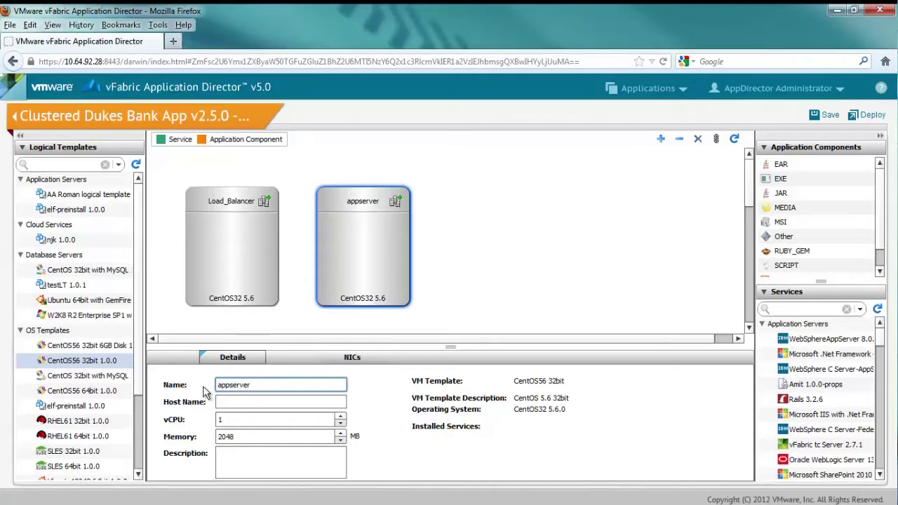
pyautogui.click(396, 202)
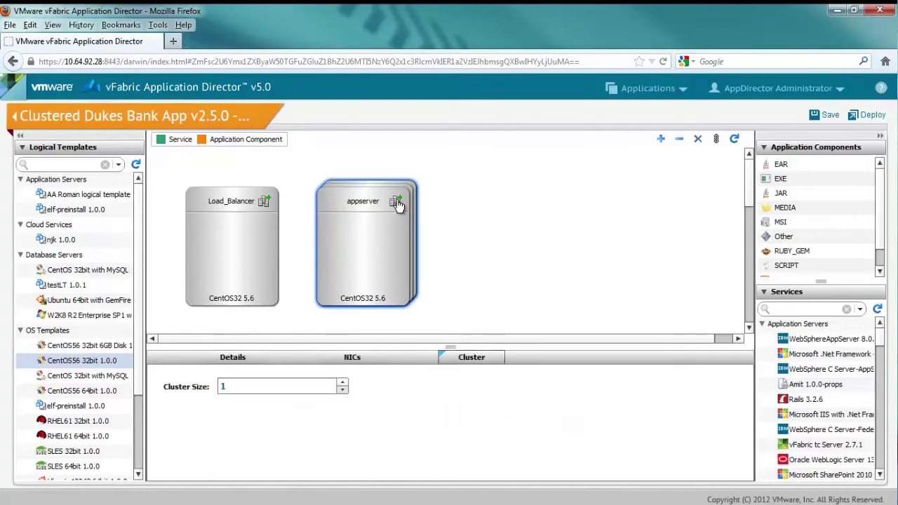
pyautogui.click(229, 386)
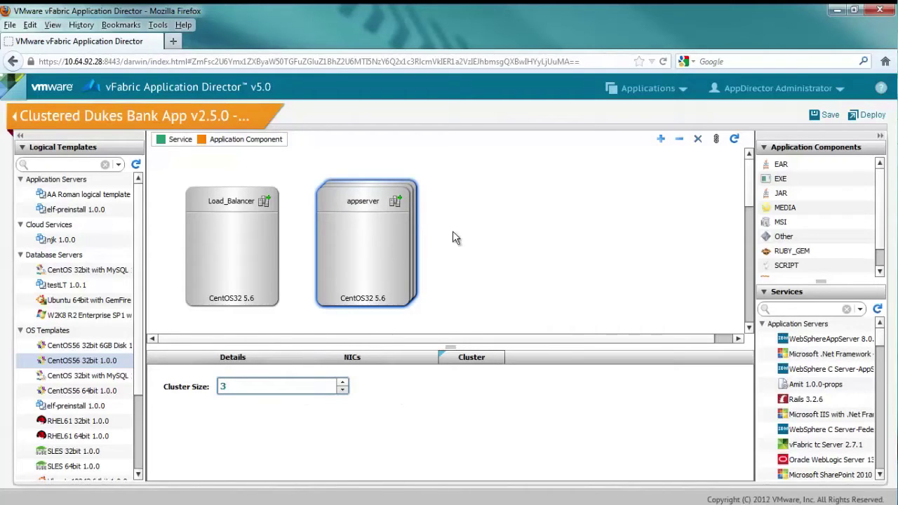
# Step: Add a third CentOS node named database
pyautogui.moveTo(112, 361); pyautogui.dragTo(467, 219)
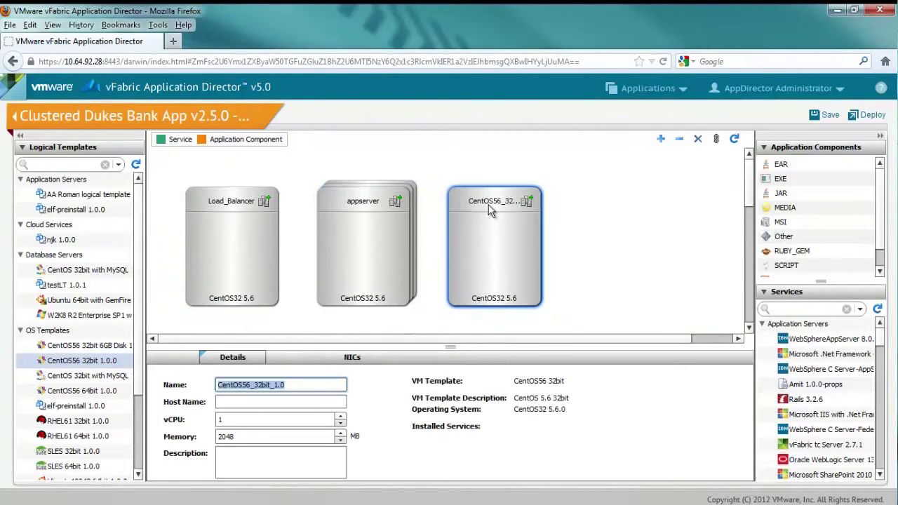
pyautogui.click(281, 385)
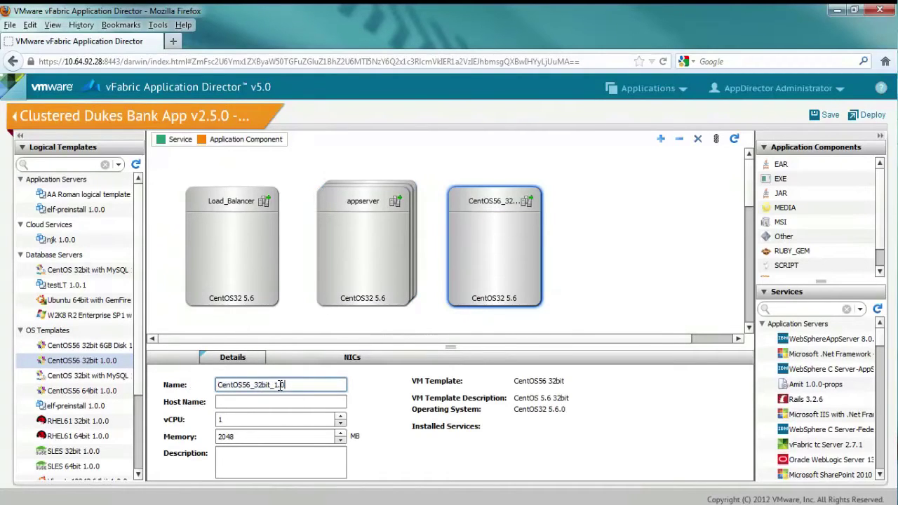
pyautogui.moveTo(279, 385); pyautogui.dragTo(218, 385)
pyautogui.write('dat')
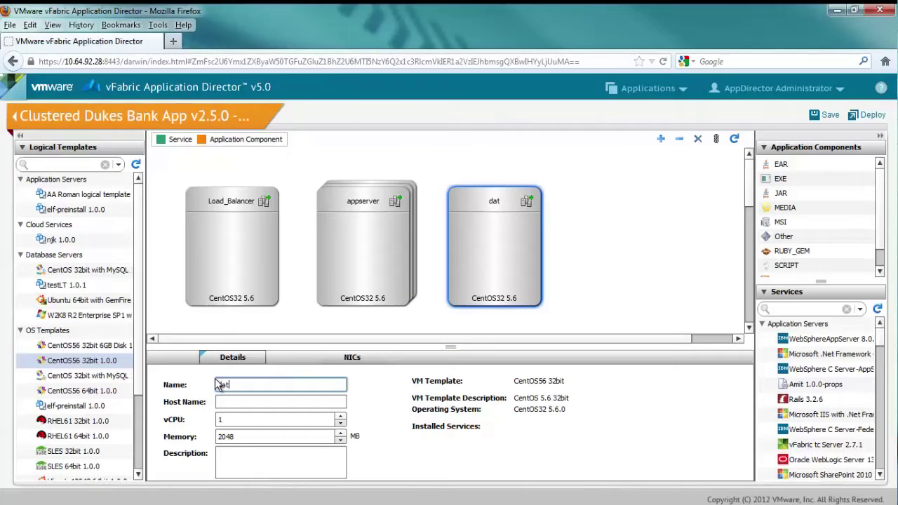
pyautogui.write('abase')
pyautogui.click(580, 251)
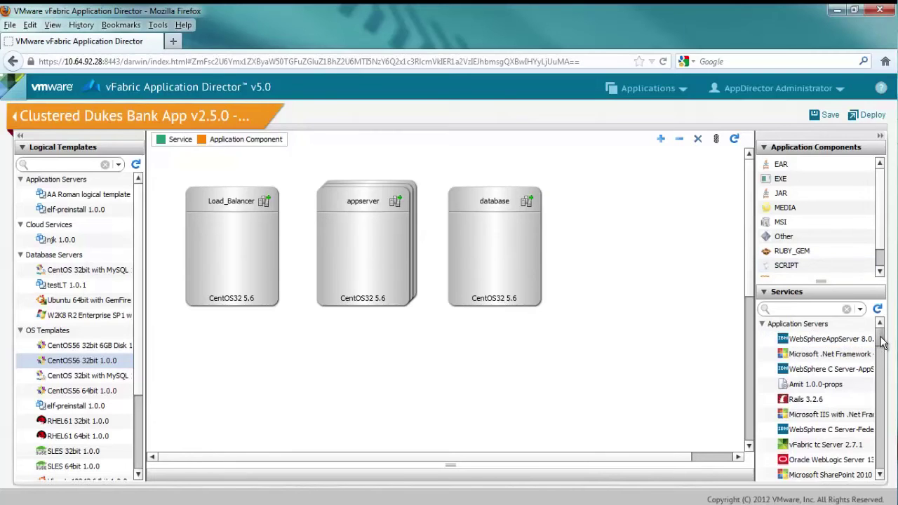
# Step: Put the Apache 2.2.0 service on Load_Balancer and rename it Apache_LB
pyautogui.scroll(-1, 882, 343)
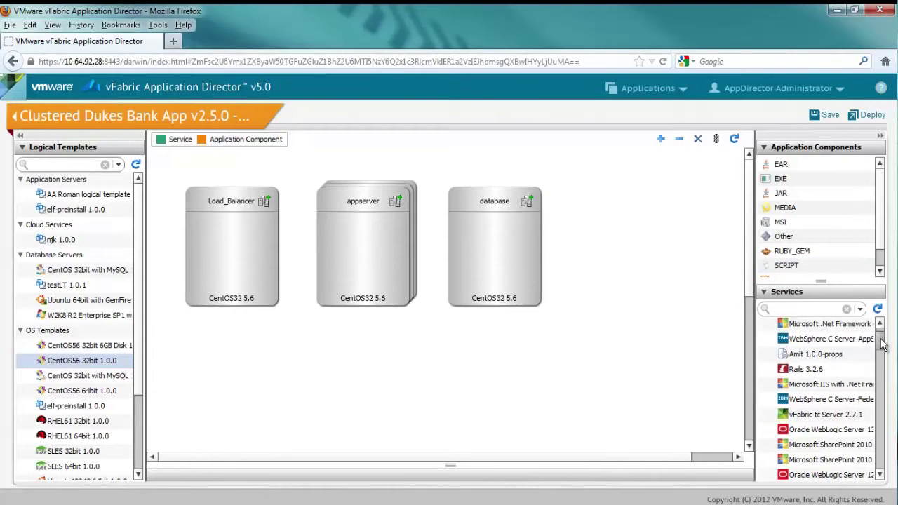
pyautogui.moveTo(883, 344); pyautogui.dragTo(882, 433)
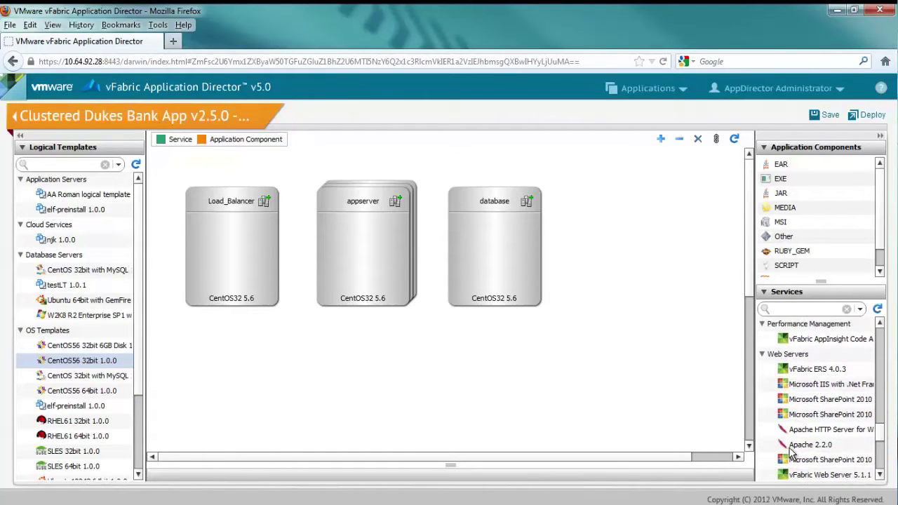
pyautogui.moveTo(801, 446); pyautogui.dragTo(233, 253)
pyautogui.click(243, 240)
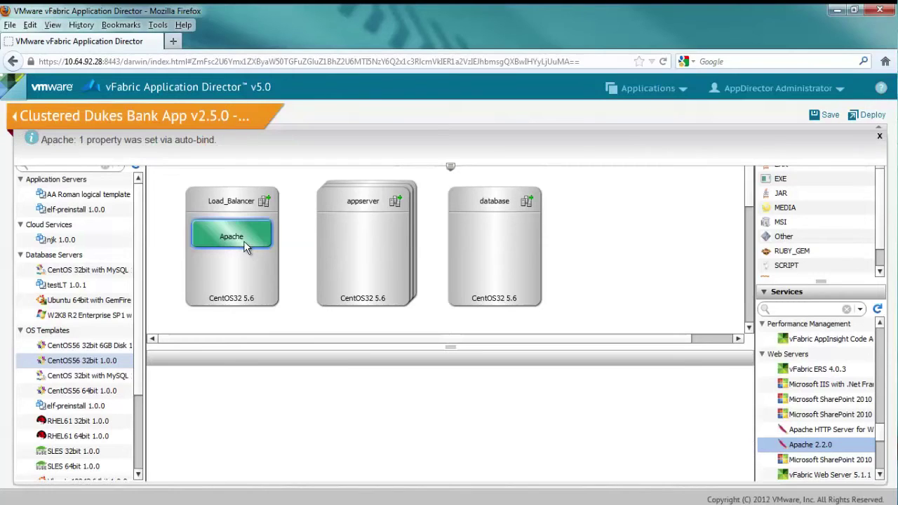
pyautogui.click(302, 385)
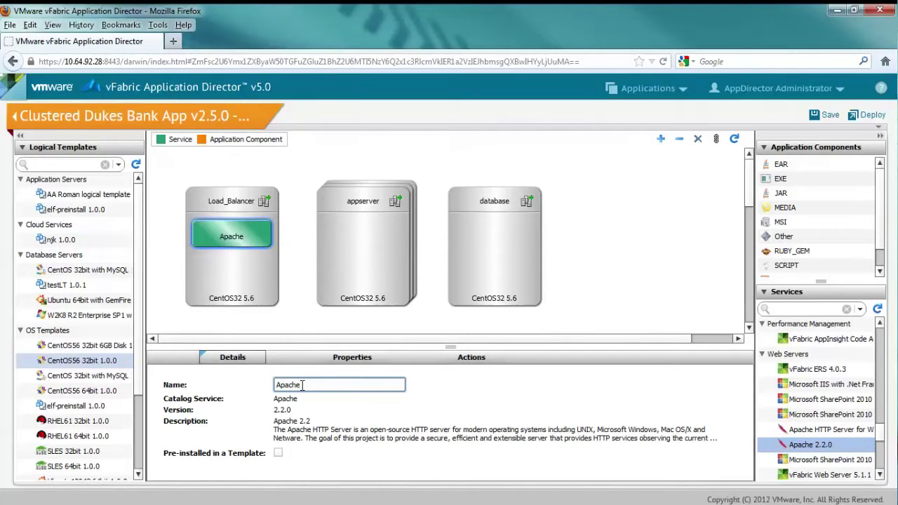
pyautogui.write('_LB')
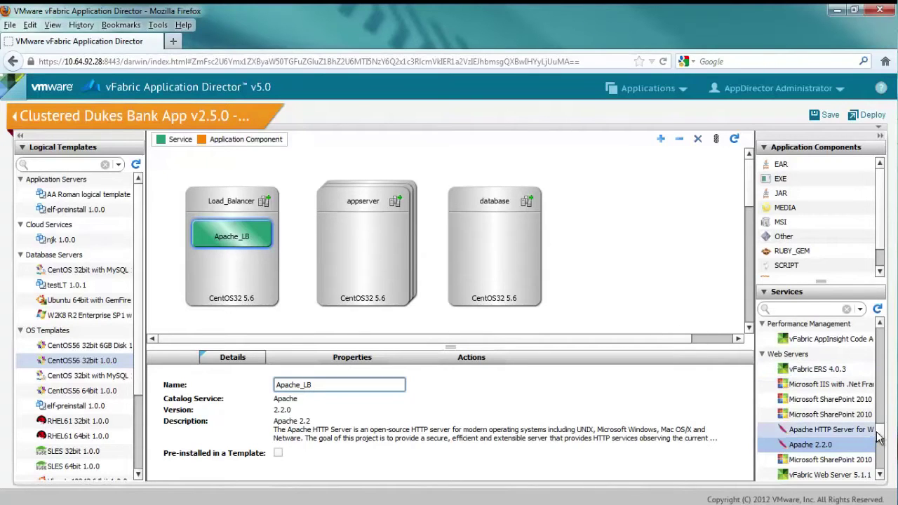
# Step: Add the JBoss_on_Linux service to the appserver cluster
pyautogui.scroll(-10, 882, 419)
pyautogui.moveTo(881, 415); pyautogui.dragTo(881, 372)
pyautogui.moveTo(795, 375); pyautogui.dragTo(359, 241)
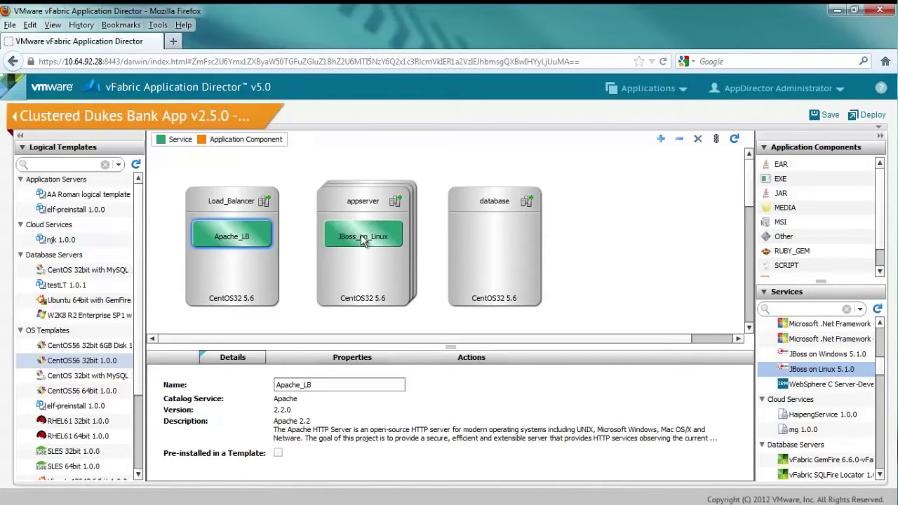
pyautogui.click(360, 231)
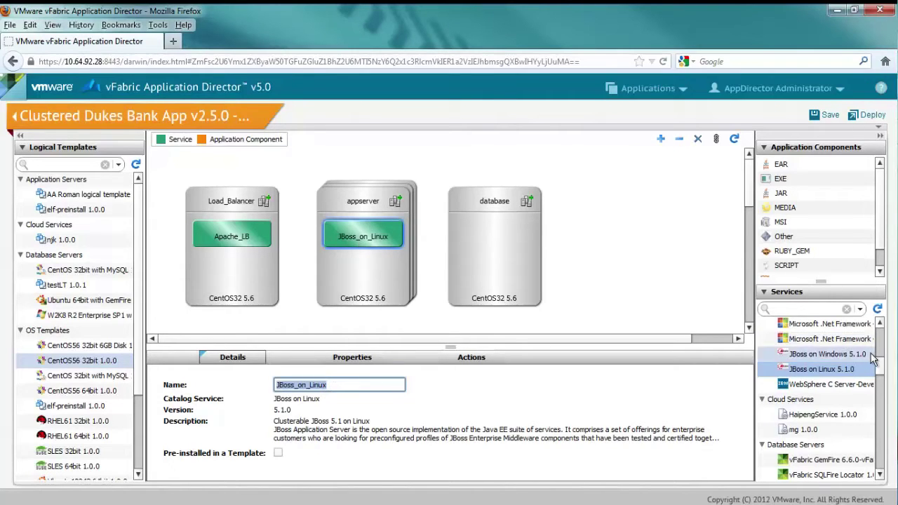
# Step: Place the MySQL 5.0.0 database service on the database node
pyautogui.scroll(3, 878, 357)
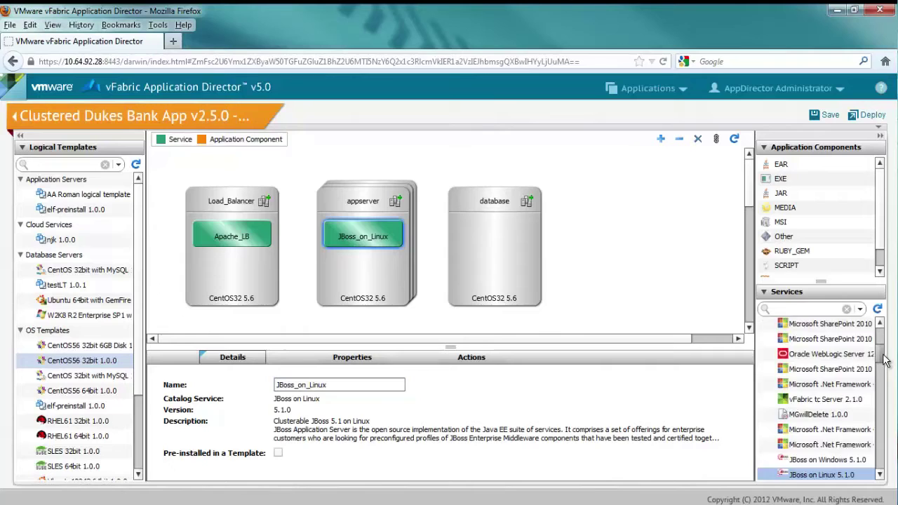
pyautogui.moveTo(883, 359); pyautogui.dragTo(882, 381)
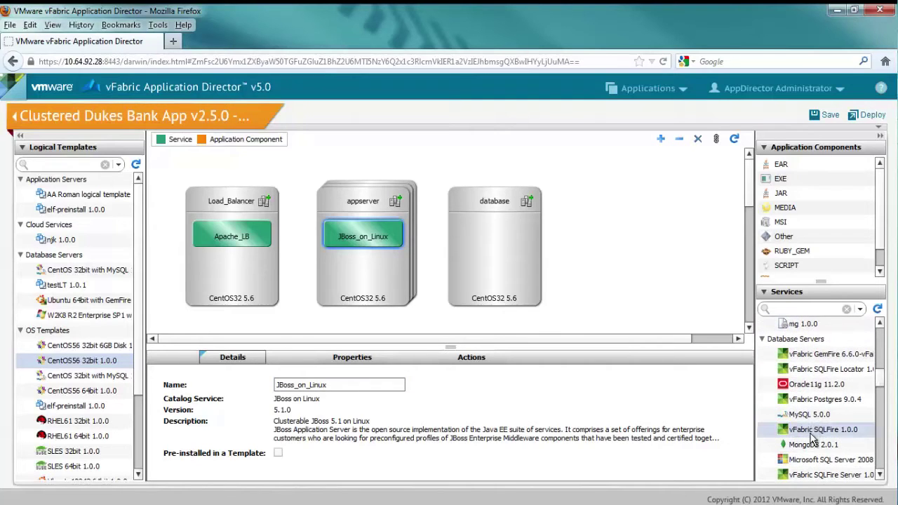
pyautogui.click(803, 415)
pyautogui.moveTo(686, 354); pyautogui.dragTo(499, 238)
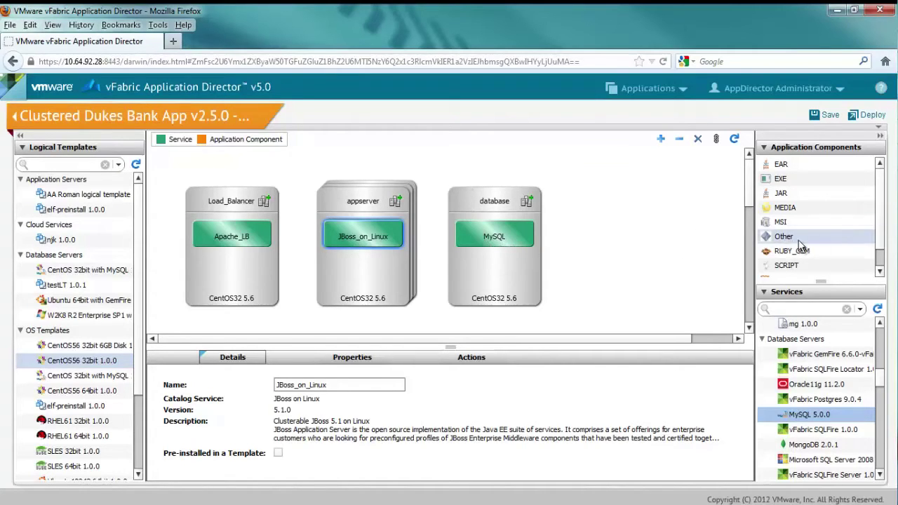
# Step: Add a JAR component named Dukes_Bank_App into JBoss_on_Linux and check its properties
pyautogui.scroll(-2, 884, 226)
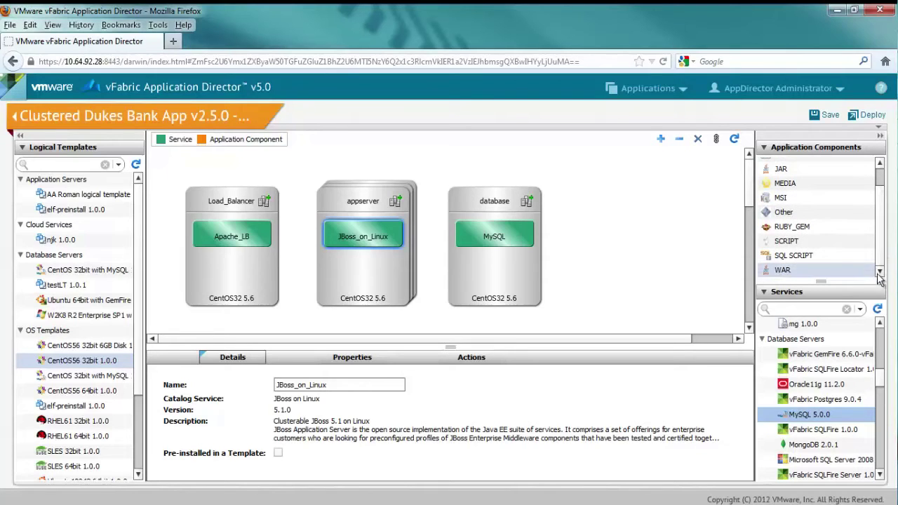
pyautogui.click(794, 274)
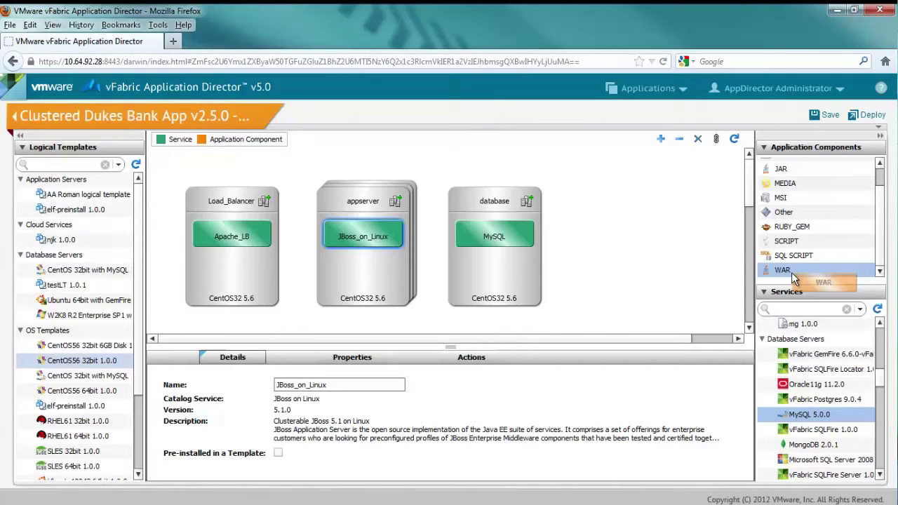
pyautogui.moveTo(781, 169); pyautogui.dragTo(353, 243)
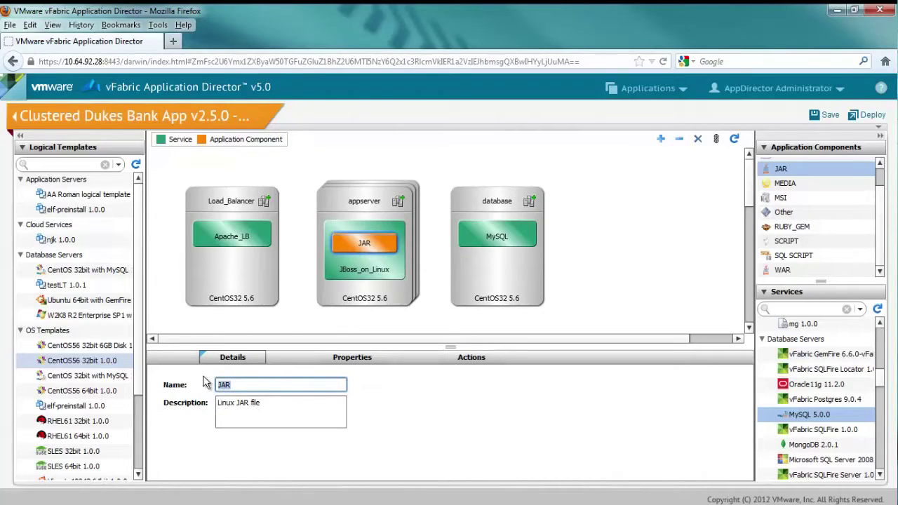
pyautogui.write('Dukes_Bank')
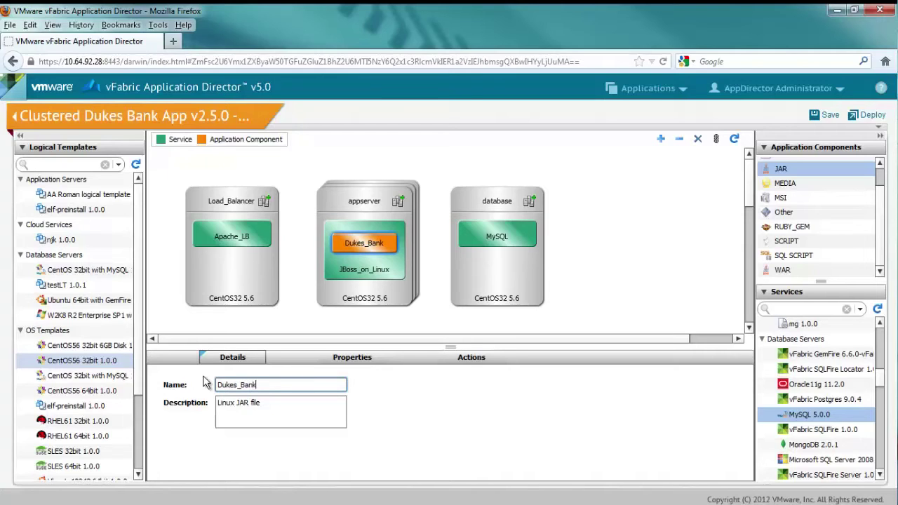
pyautogui.write('_App')
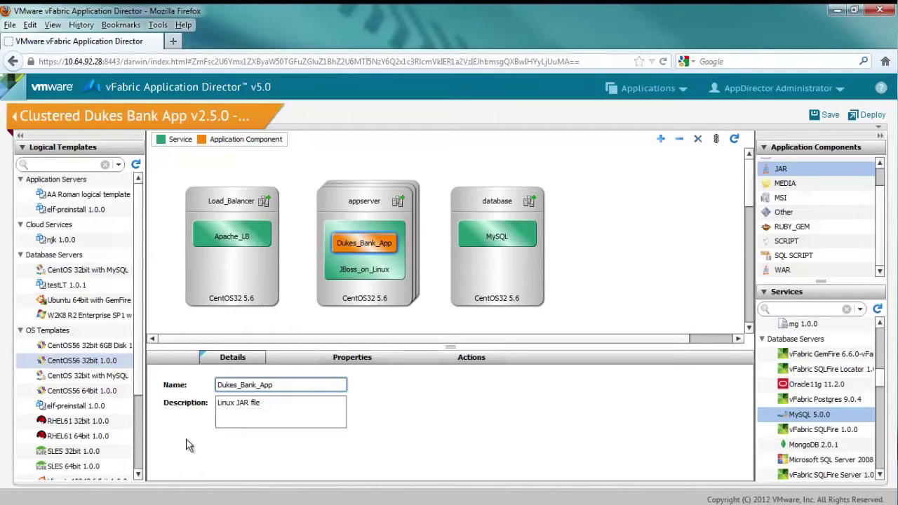
pyautogui.click(384, 295)
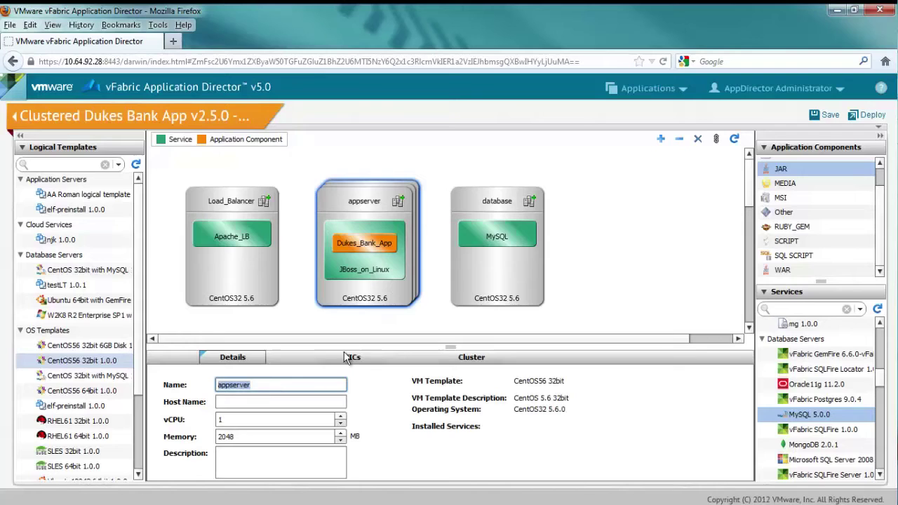
pyautogui.click(336, 248)
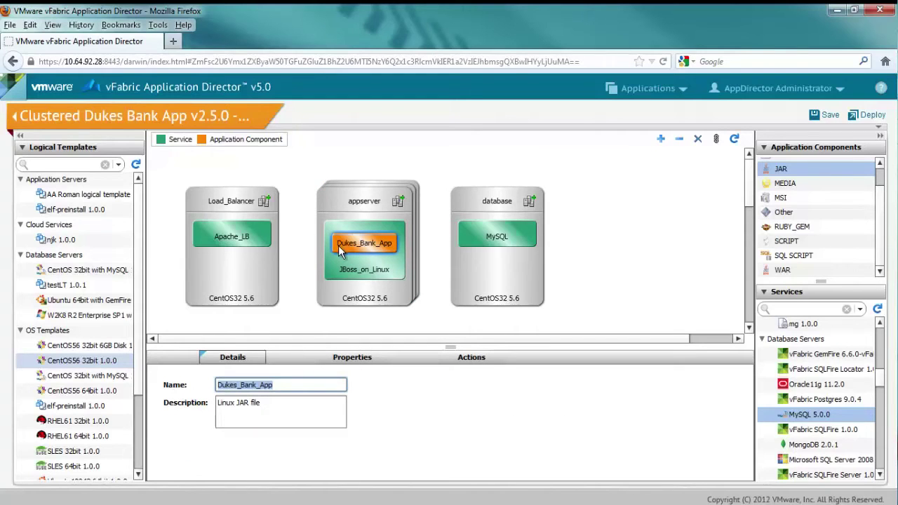
pyautogui.click(356, 360)
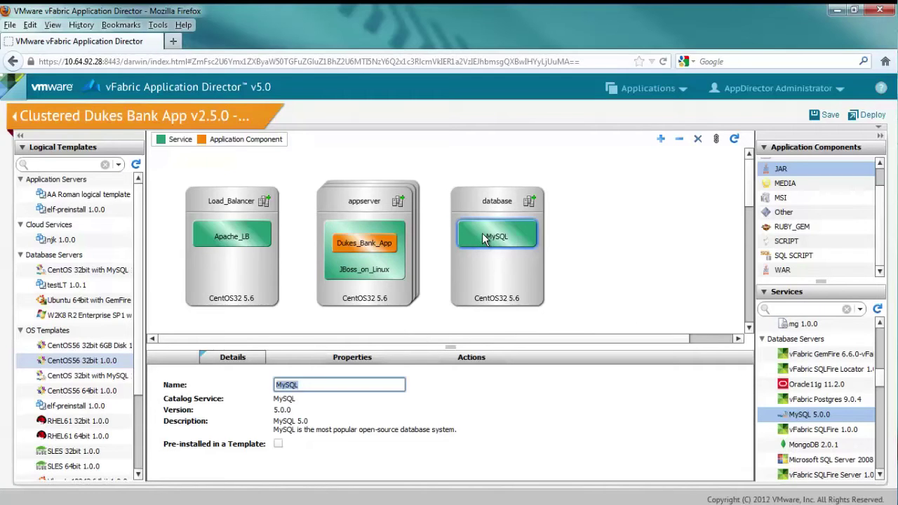
# Step: Drop a SQL SCRIPT component onto MySQL and rename it initialize_db_script
pyautogui.moveTo(793, 257); pyautogui.dragTo(491, 238)
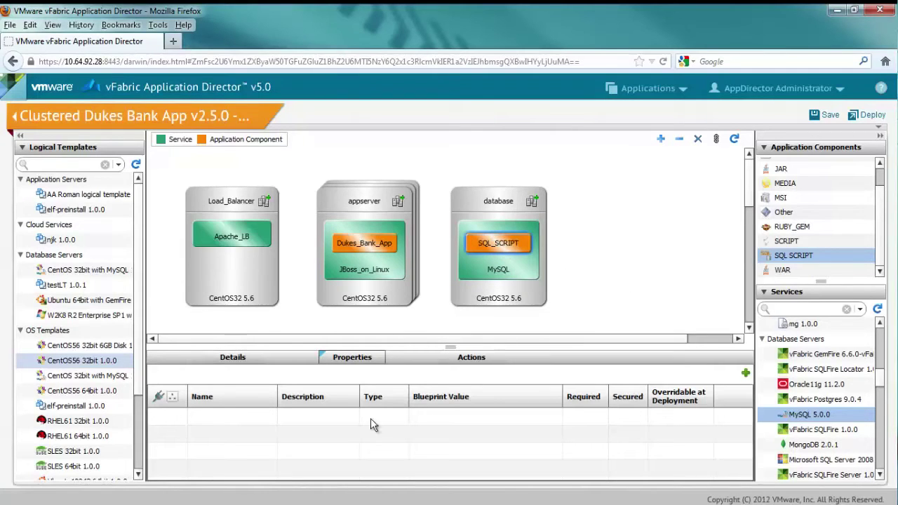
pyautogui.click(239, 359)
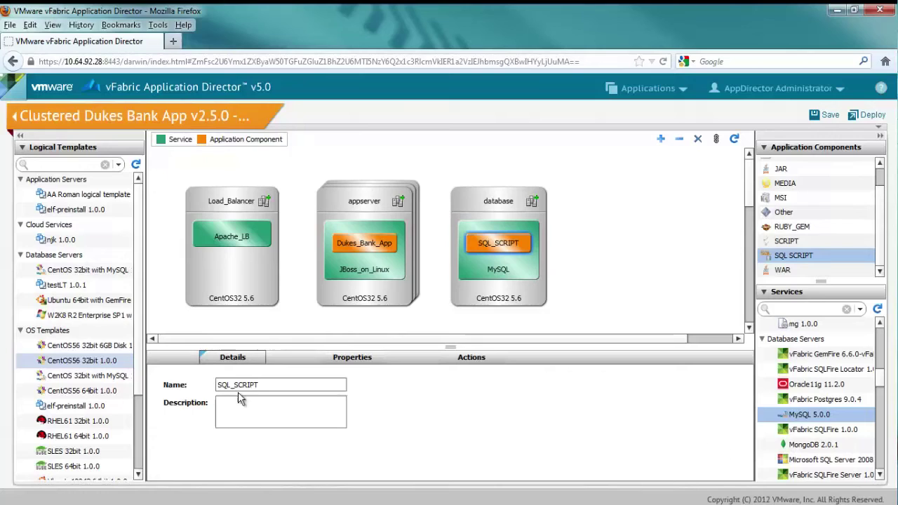
pyautogui.doubleClick(237, 385)
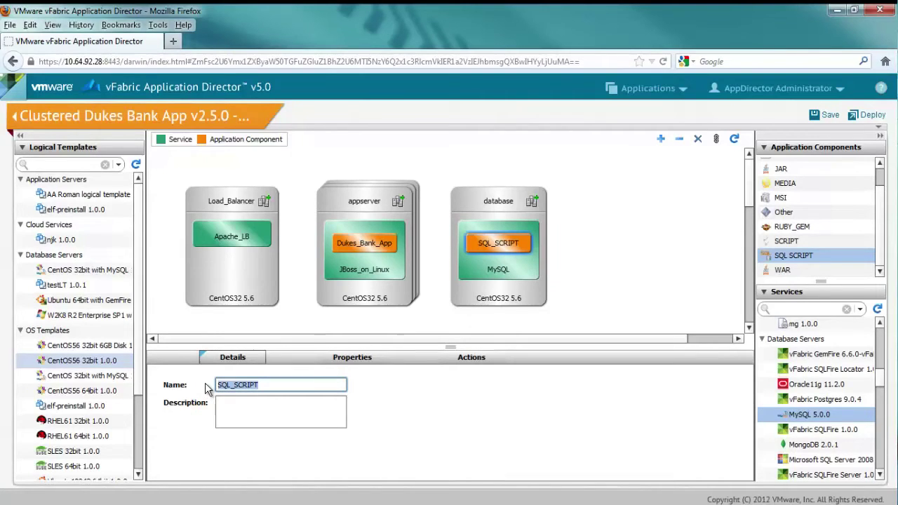
pyautogui.write('init')
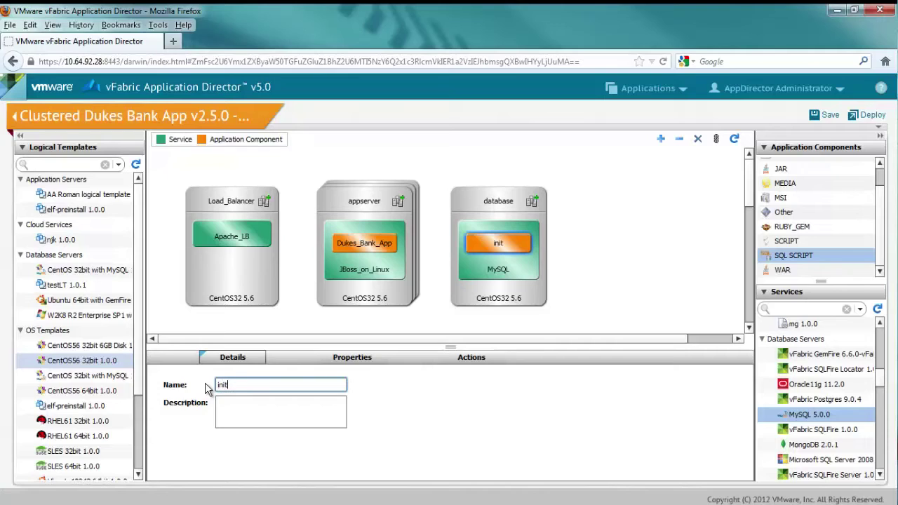
pyautogui.write('ialize_db_script')
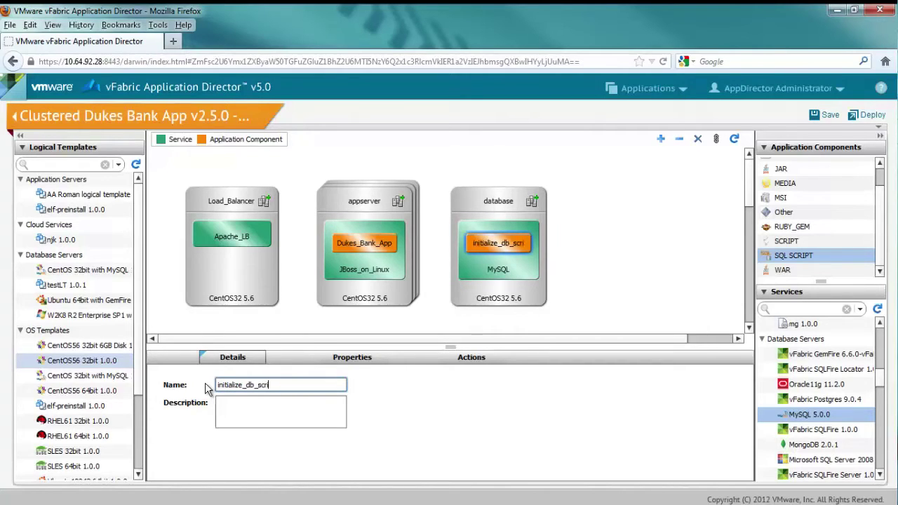
# Step: Paste the Dukes Bank database-setup bash script as initialize_db_script's INSTALL action
pyautogui.click(474, 357)
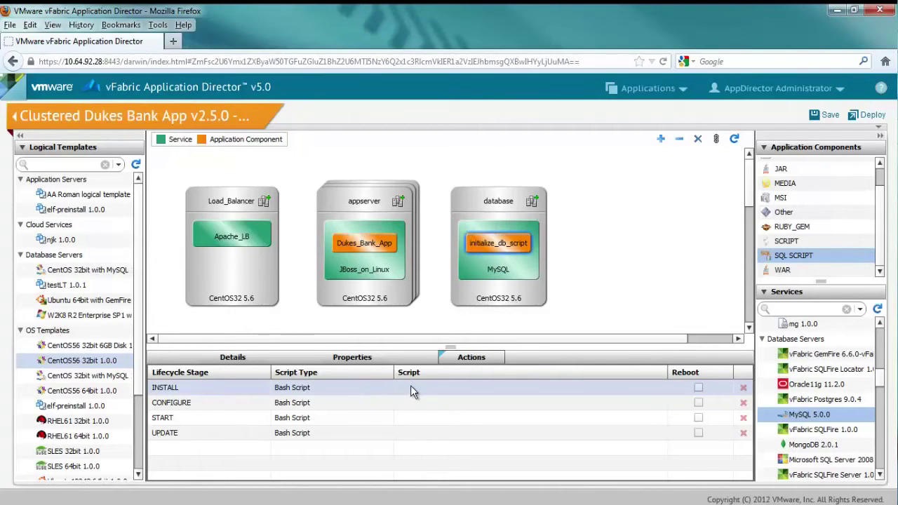
pyautogui.click(411, 392)
pyautogui.click(335, 245)
pyautogui.hotkey('ctrl', 'v')
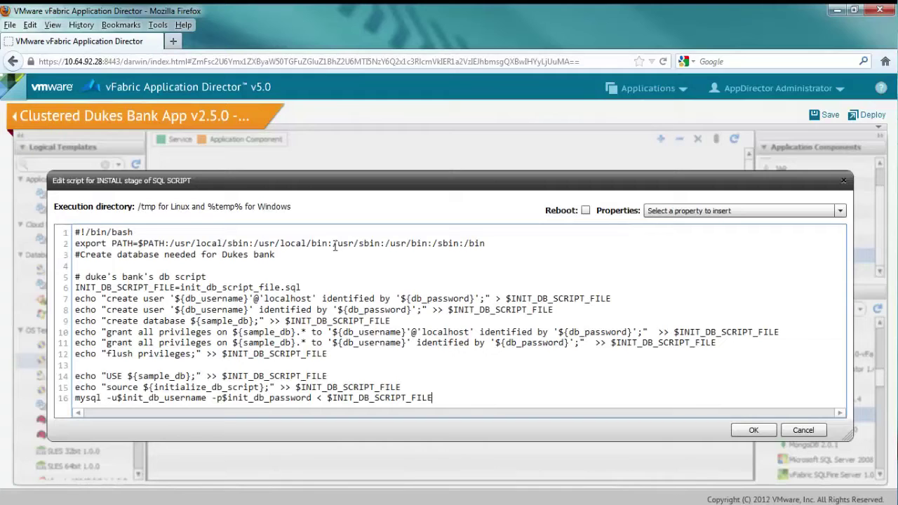
pyautogui.click(750, 430)
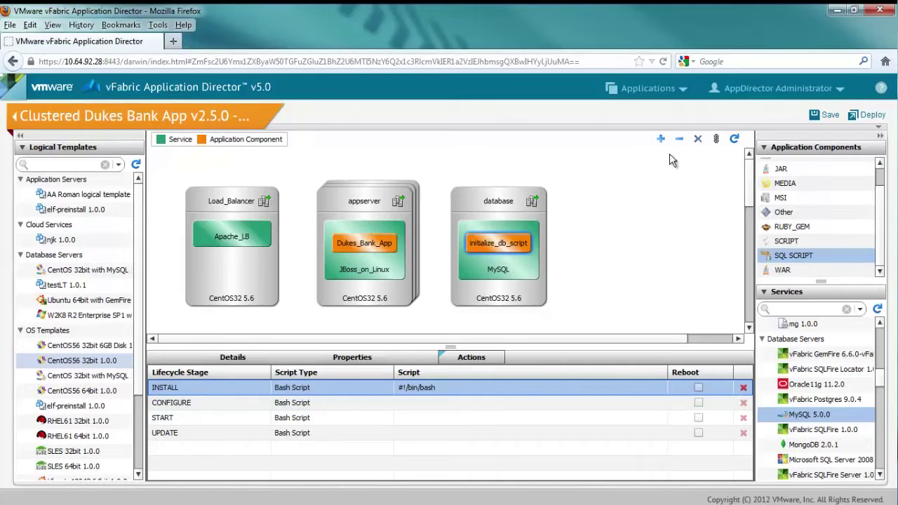
pyautogui.click(600, 274)
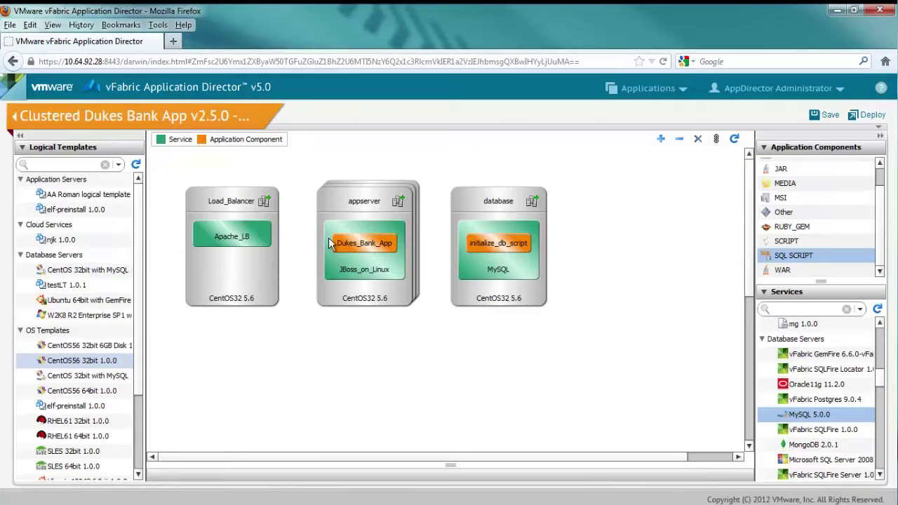
# Step: Link Apache_LB to Dukes_Bank_App and Dukes_Bank_App to initialize_db_script, then save
pyautogui.click(264, 237)
pyautogui.moveTo(267, 236); pyautogui.dragTo(345, 249)
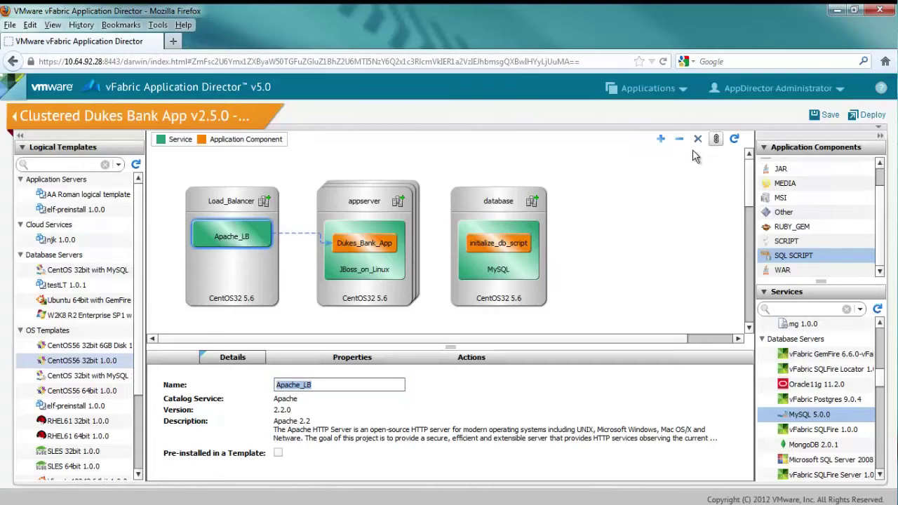
pyautogui.click(393, 247)
pyautogui.moveTo(421, 249); pyautogui.dragTo(481, 254)
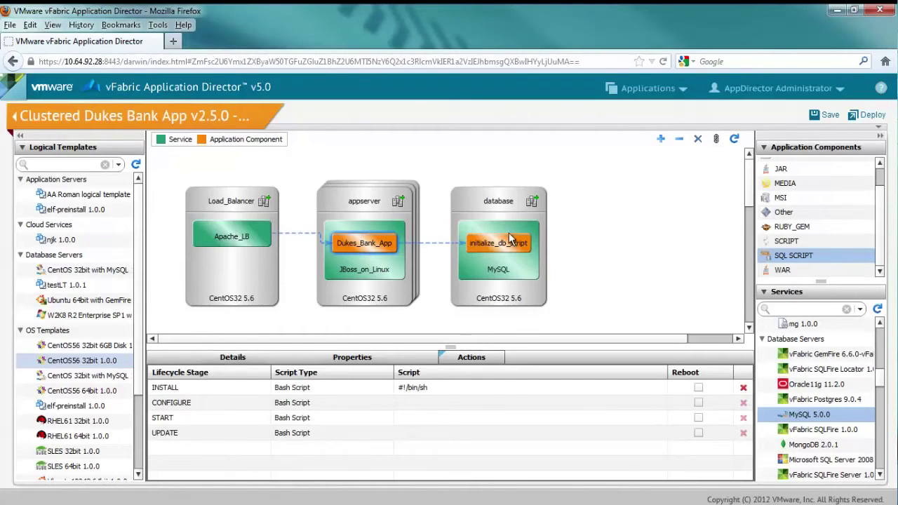
pyautogui.click(815, 117)
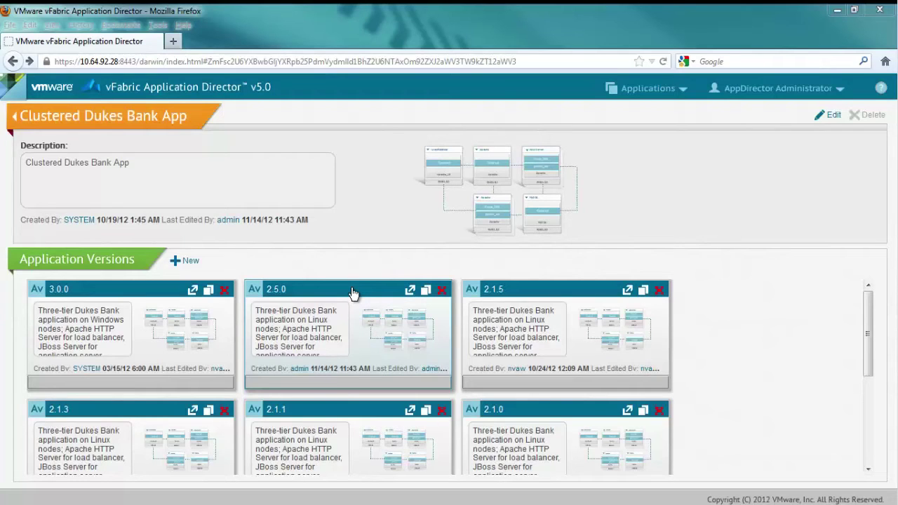
# Step: Open the 2.5.0 version card of Clustered Dukes Bank App
pyautogui.click(350, 298)
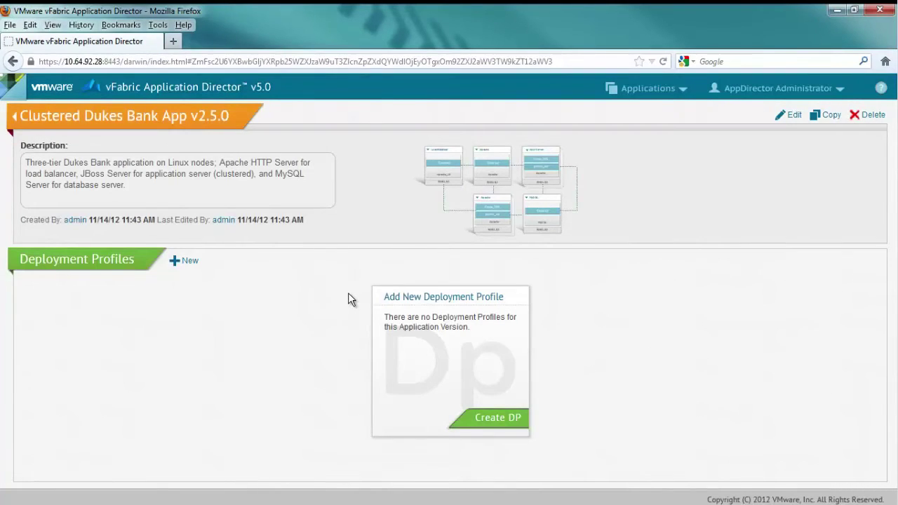
# Step: Create a deployment profile named CDB - DE and continue to deployment
pyautogui.click(491, 419)
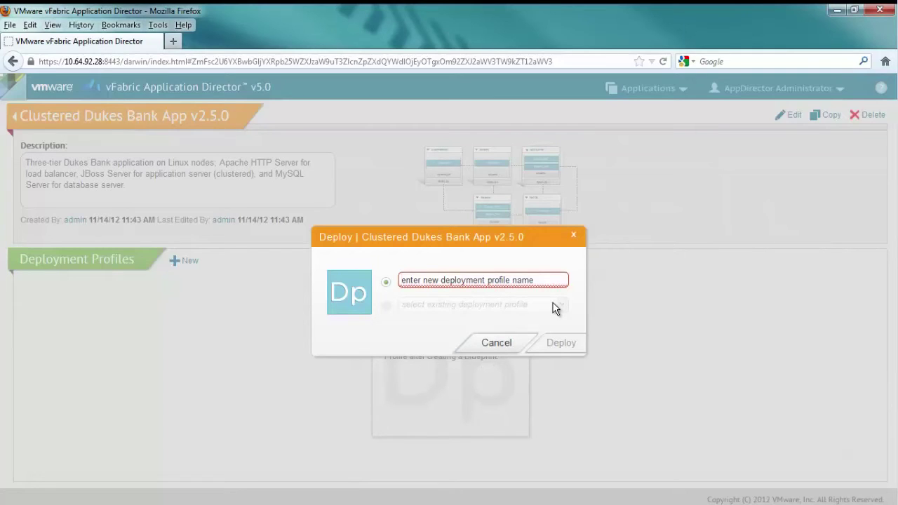
pyautogui.write('CDB - DE')
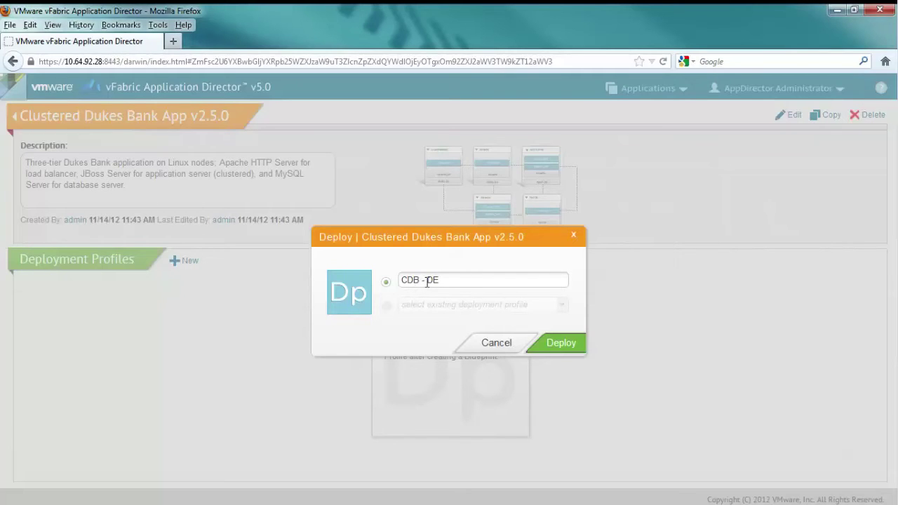
pyautogui.click(564, 345)
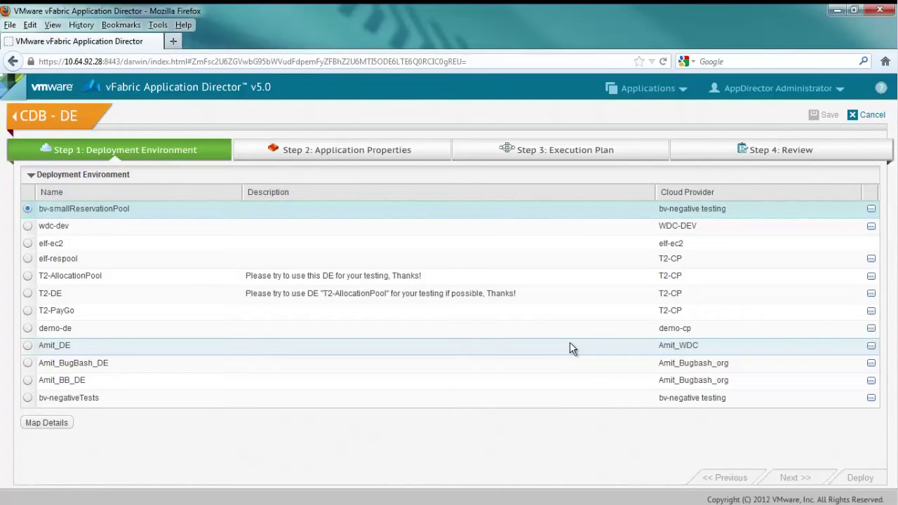
# Step: Choose the T2-AllocationPool environment and map appserver, database and load_balancer to C56x32_v8_GA
pyautogui.click(28, 277)
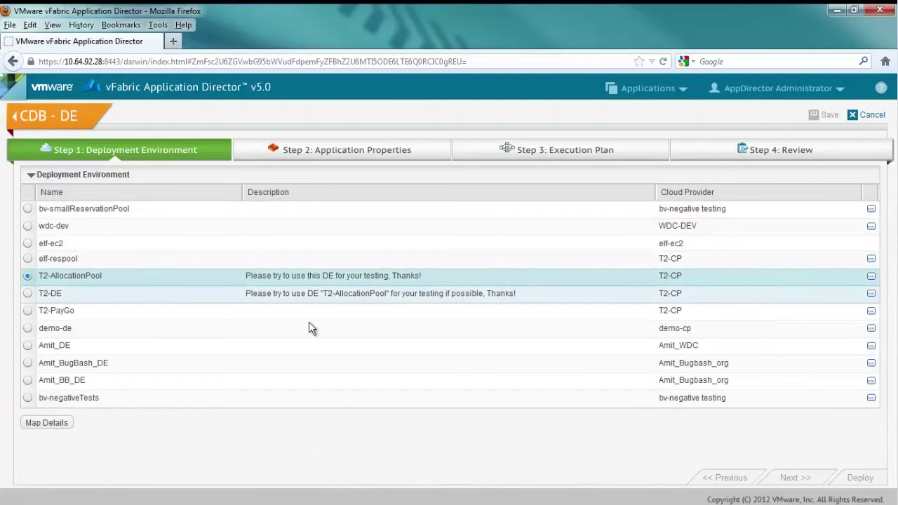
pyautogui.click(47, 423)
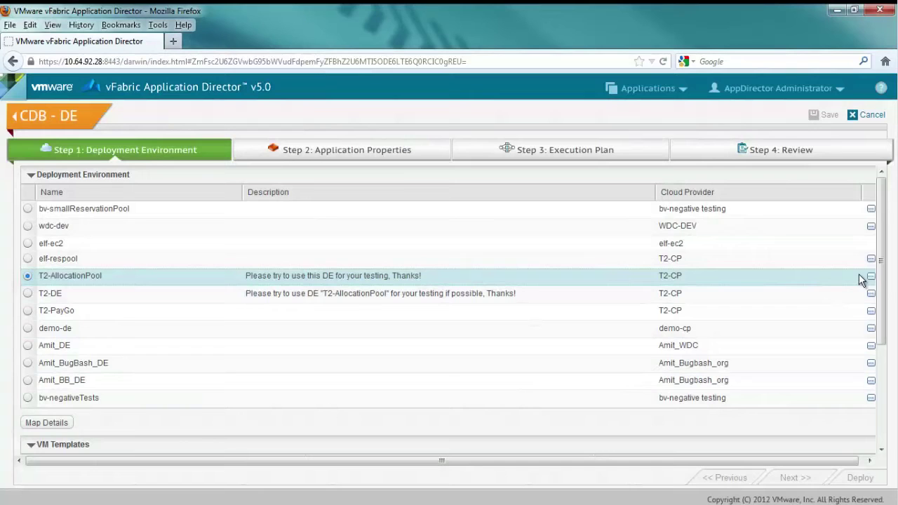
pyautogui.moveTo(877, 260); pyautogui.dragTo(886, 399)
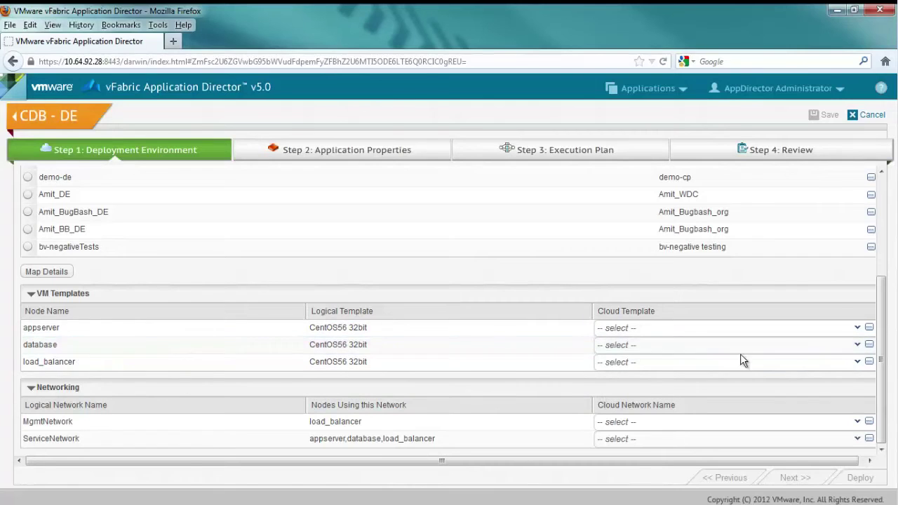
pyautogui.click(859, 328)
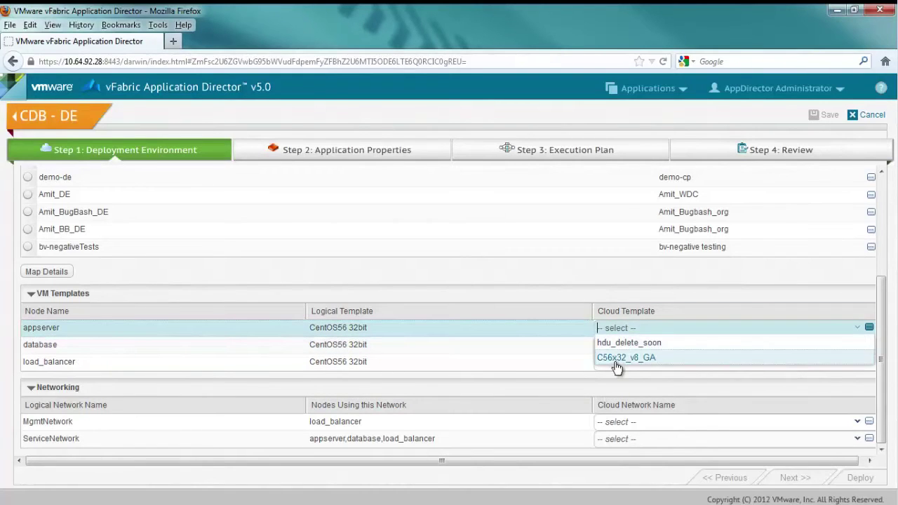
pyautogui.click(615, 358)
pyautogui.click(855, 347)
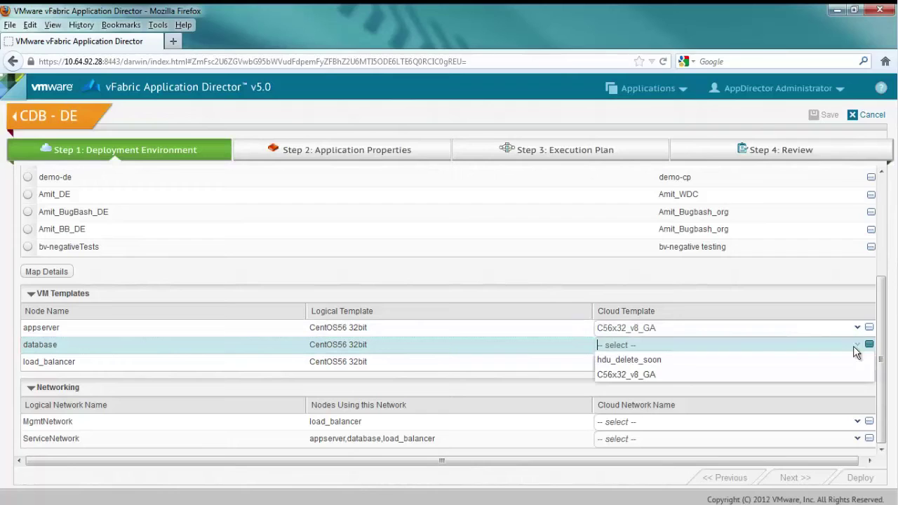
pyautogui.click(620, 375)
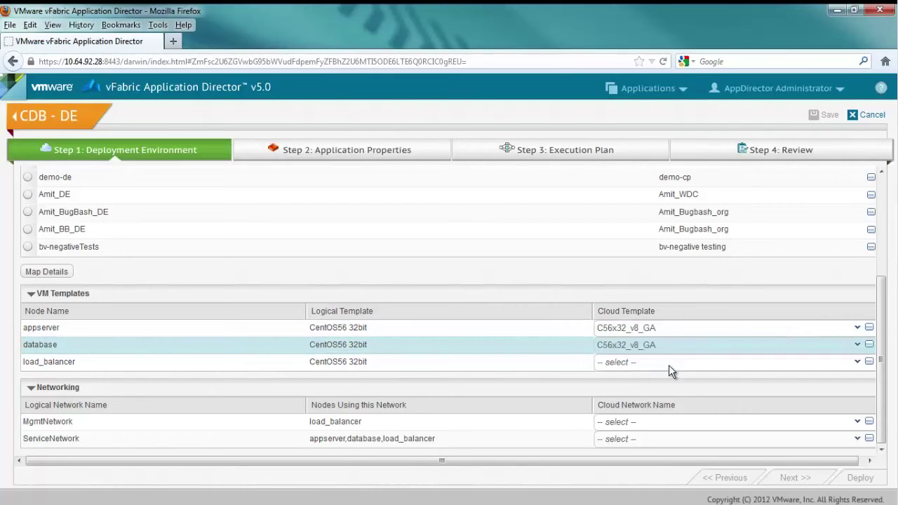
pyautogui.click(857, 363)
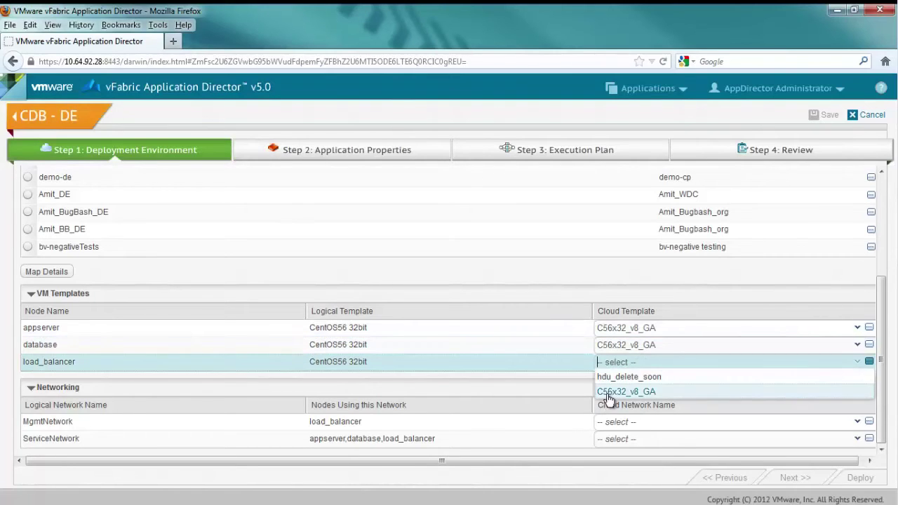
pyautogui.click(609, 392)
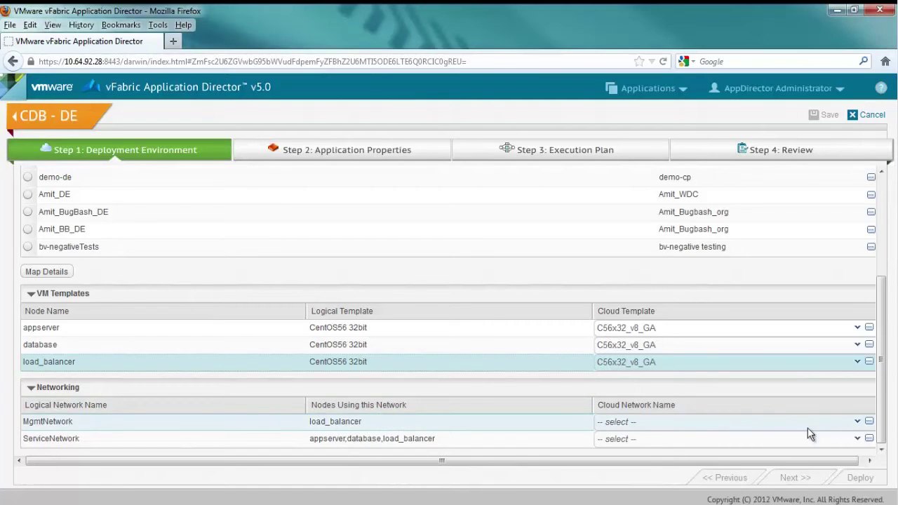
# Step: Map both MgmtNetwork and ServiceNetwork to cloud2-qe-direct
pyautogui.click(855, 423)
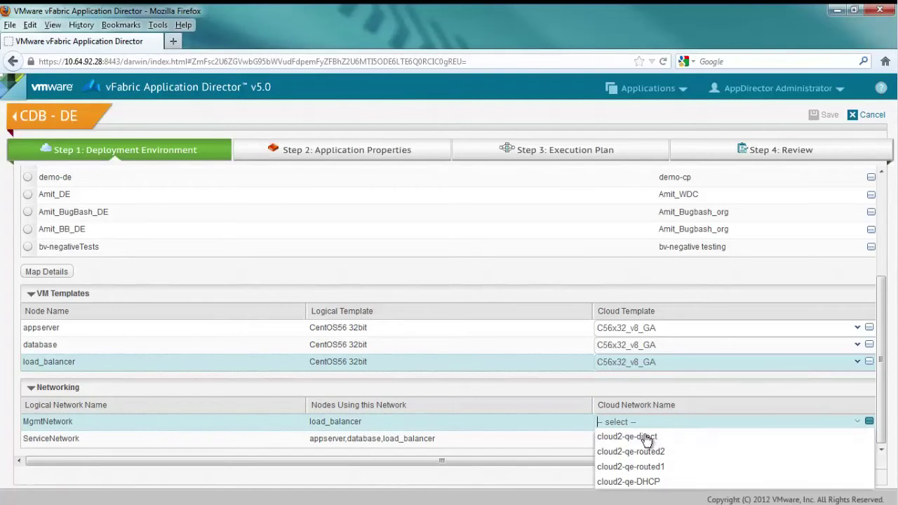
pyautogui.click(618, 438)
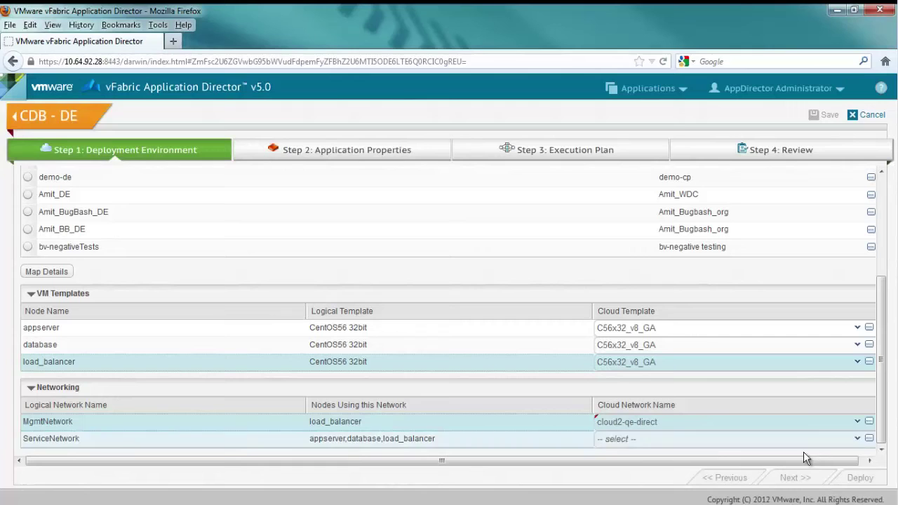
pyautogui.click(857, 440)
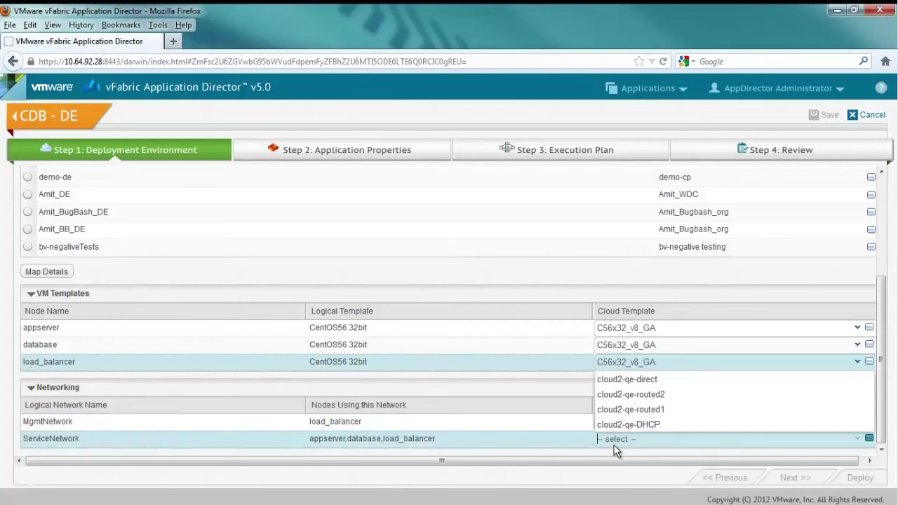
pyautogui.click(635, 380)
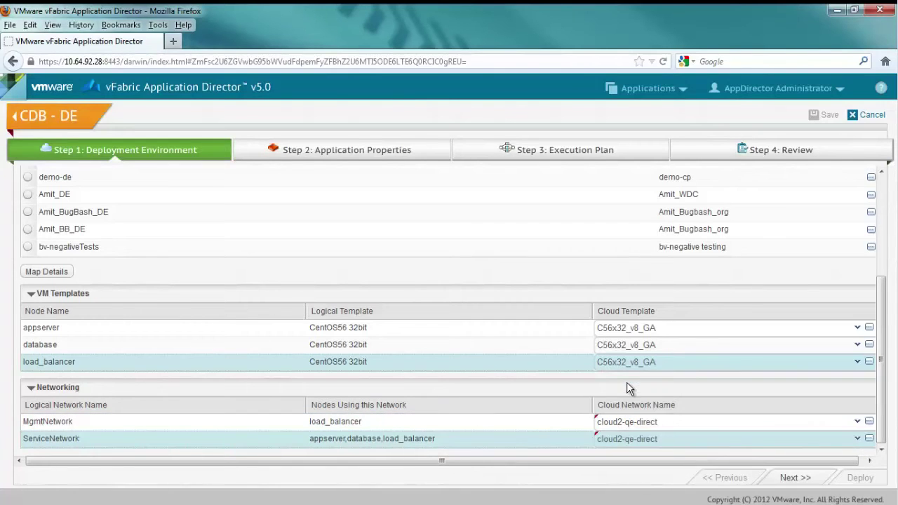
# Step: Advance through Step 2 Application Properties to the Step 3 execution plan
pyautogui.click(798, 479)
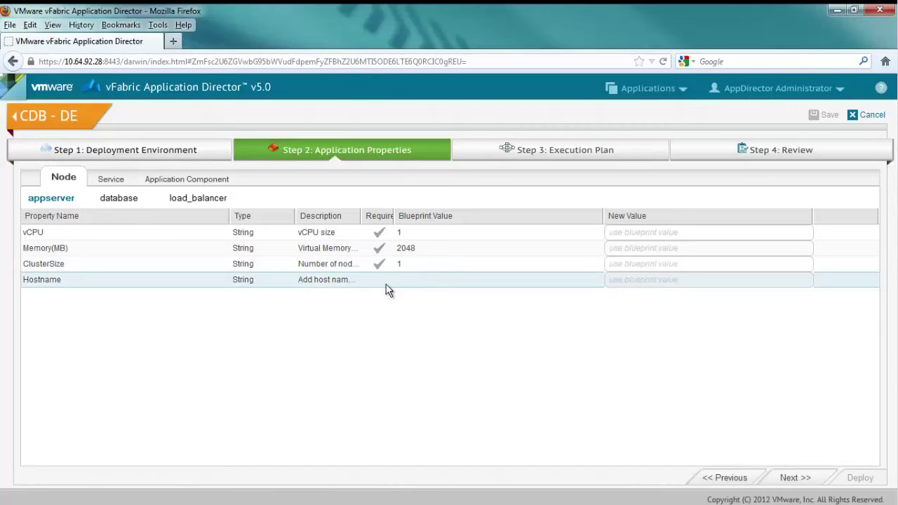
pyautogui.click(793, 480)
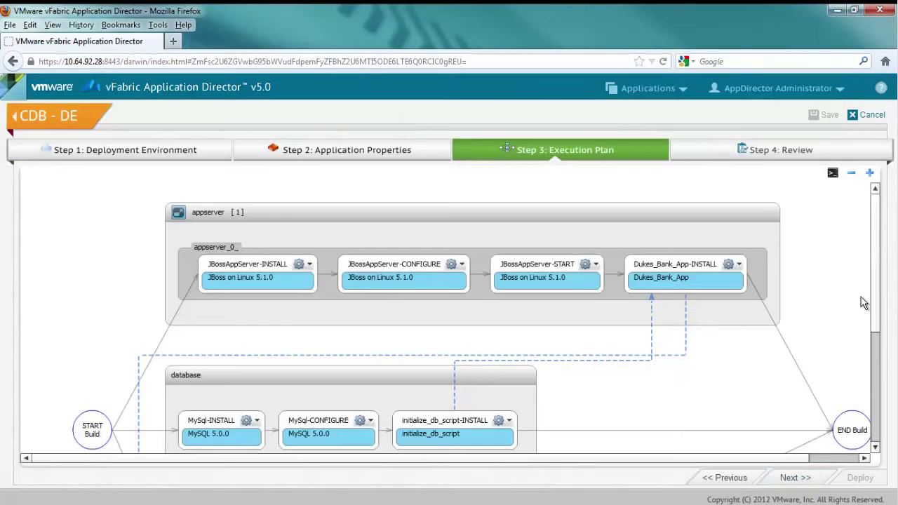
# Step: Scroll through the execution plan diagram and continue to the Step 4 review
pyautogui.moveTo(876, 286); pyautogui.dragTo(873, 372)
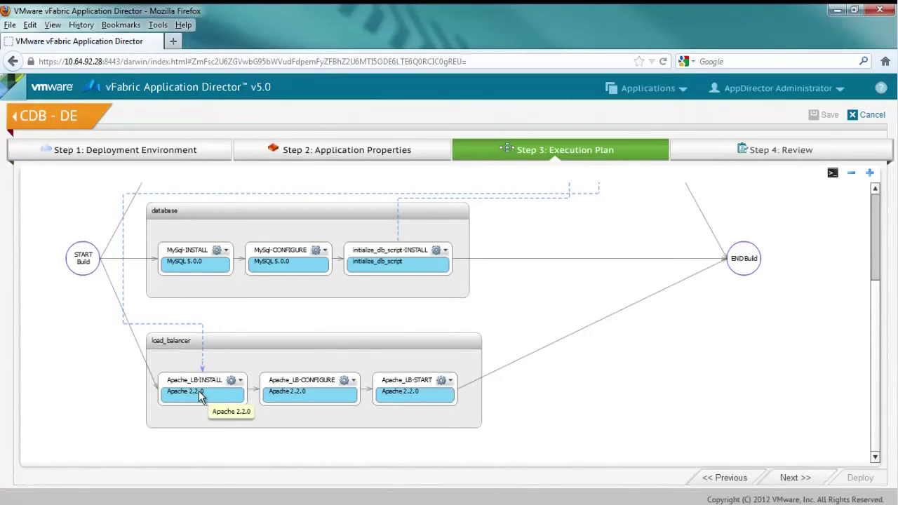
pyautogui.click(792, 479)
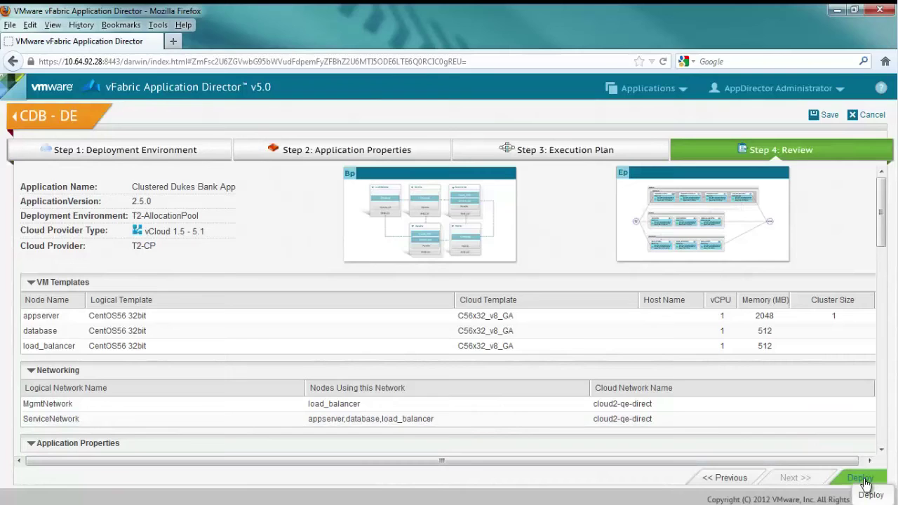
# Step: Deploy CDB - DE from the Review step and wait for Deployment Success
pyautogui.click(862, 480)
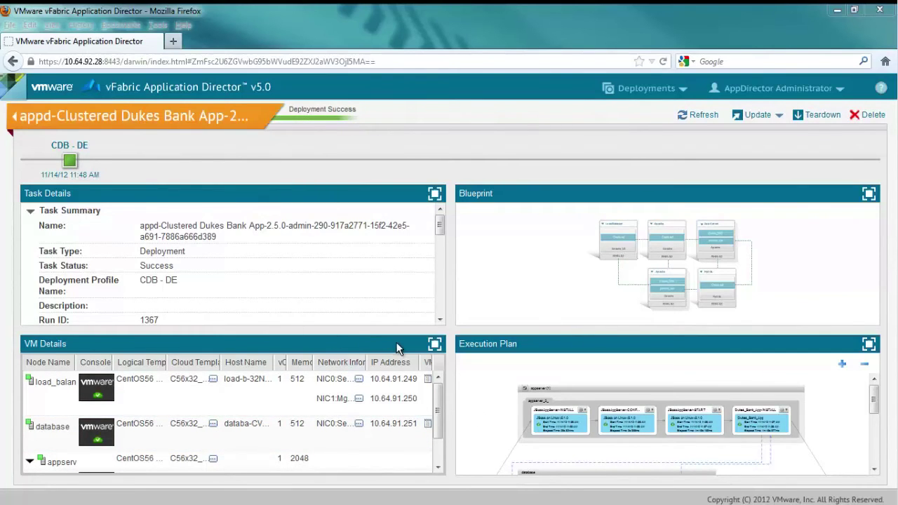
# Step: Maximize the VM Details panel to read appserver_0_'s IP 10.64.91.246 and other nodes
pyautogui.click(435, 344)
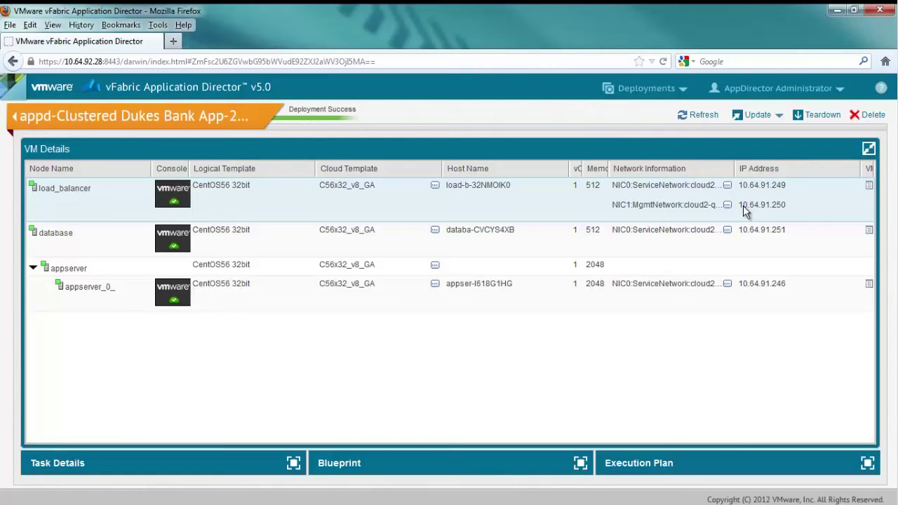
# Step: Load 10.64.91.250:8081/bank/main.faces in a new Firefox tab
pyautogui.click(868, 148)
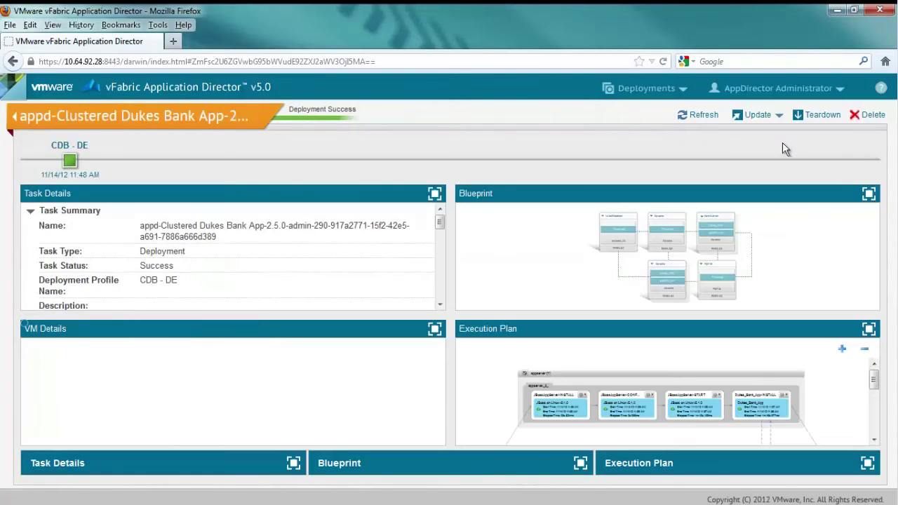
pyautogui.click(173, 41)
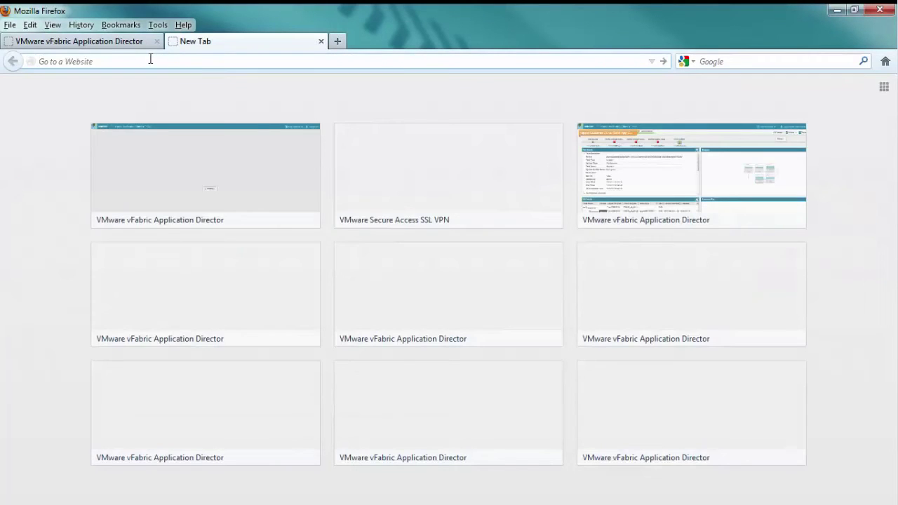
pyautogui.click(145, 59)
pyautogui.write('10.')
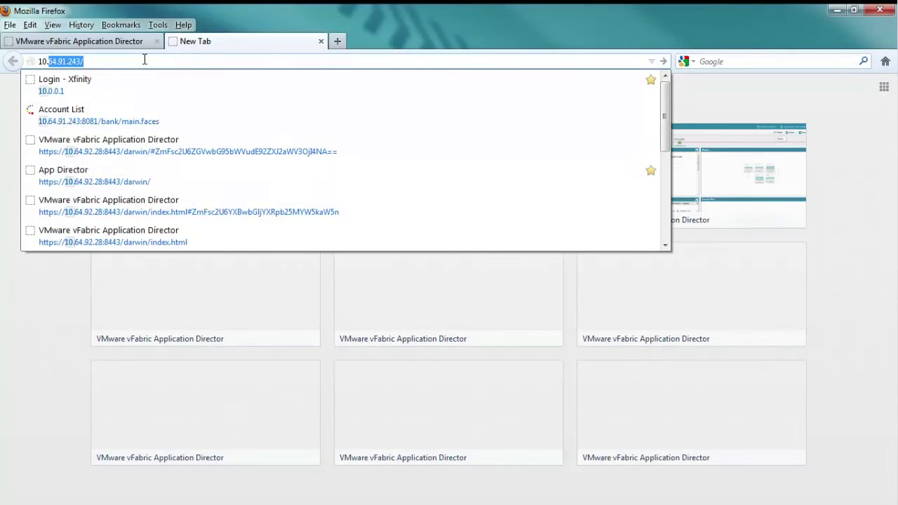
pyautogui.write('64.91.')
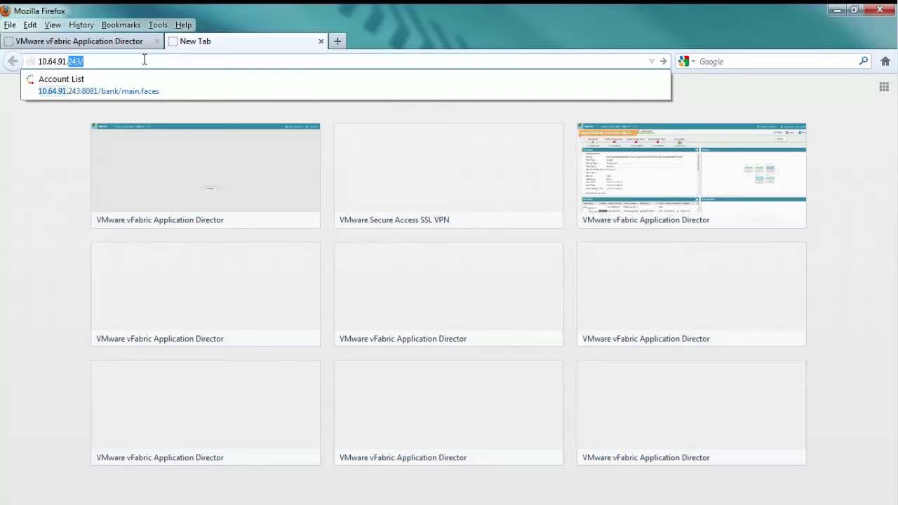
pyautogui.write('250:')
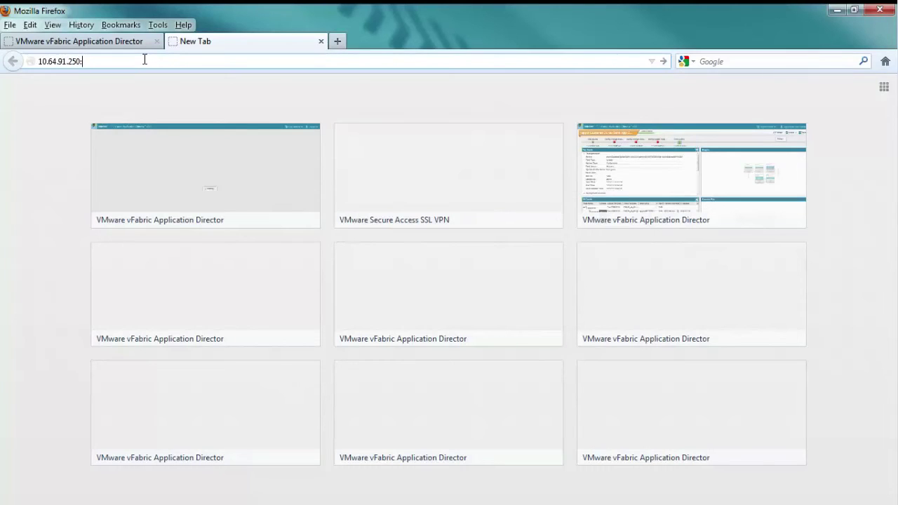
pyautogui.write('8081')
pyautogui.write('/bank/ma')
pyautogui.write('in.taces')
pyautogui.press('Return')
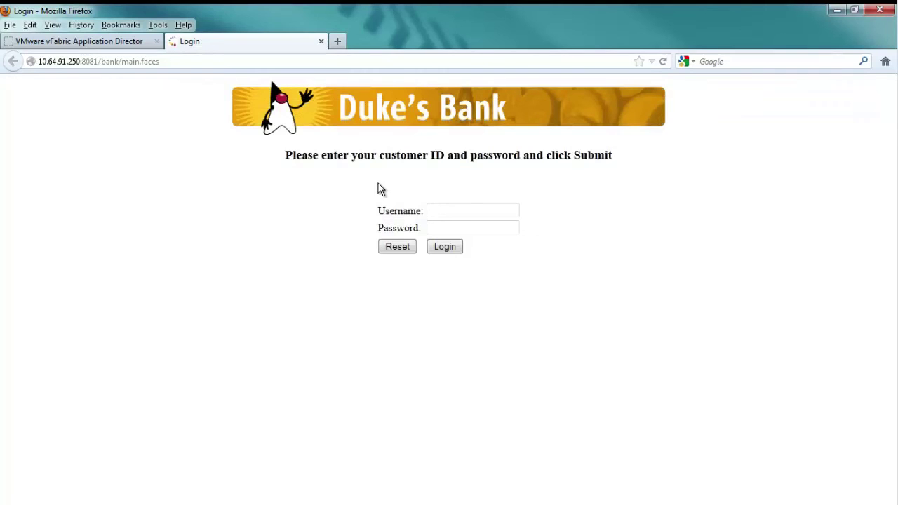
# Step: Log in to Duke's Bank with the customer ID and password, then view Account List
pyautogui.click(437, 211)
pyautogui.write('200')
pyautogui.press('Down')
pyautogui.press('Return')
pyautogui.click(442, 228)
pyautogui.write('javaee')
pyautogui.press('Return')
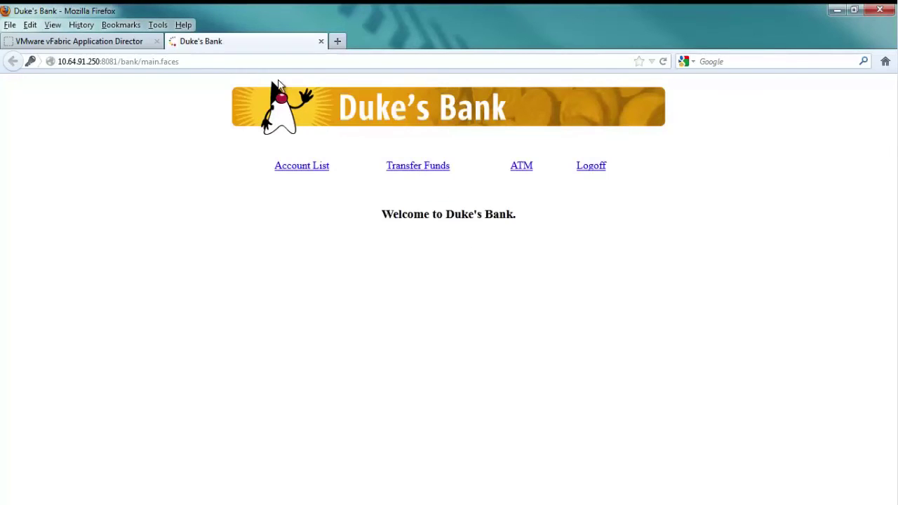
pyautogui.click(309, 172)
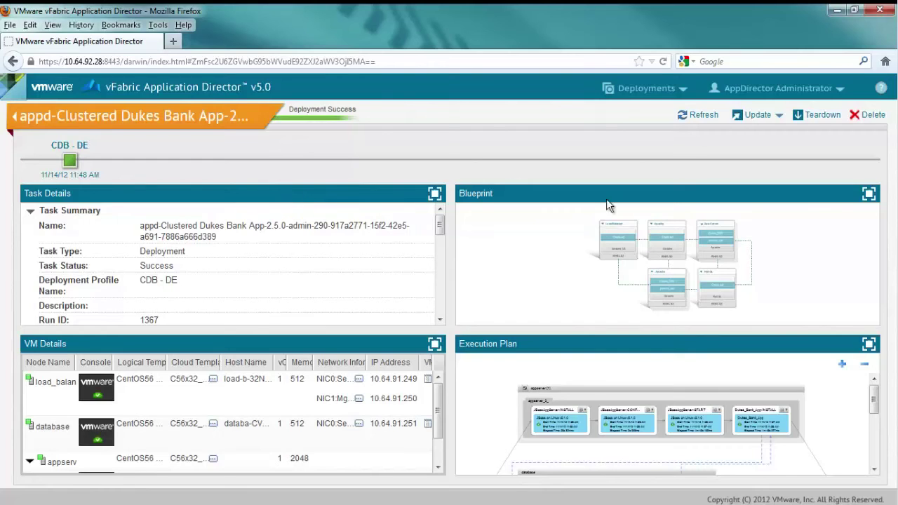
# Step: Create an Update > Change Configuration named 'Config Change: Code Update App Server'
pyautogui.click(777, 116)
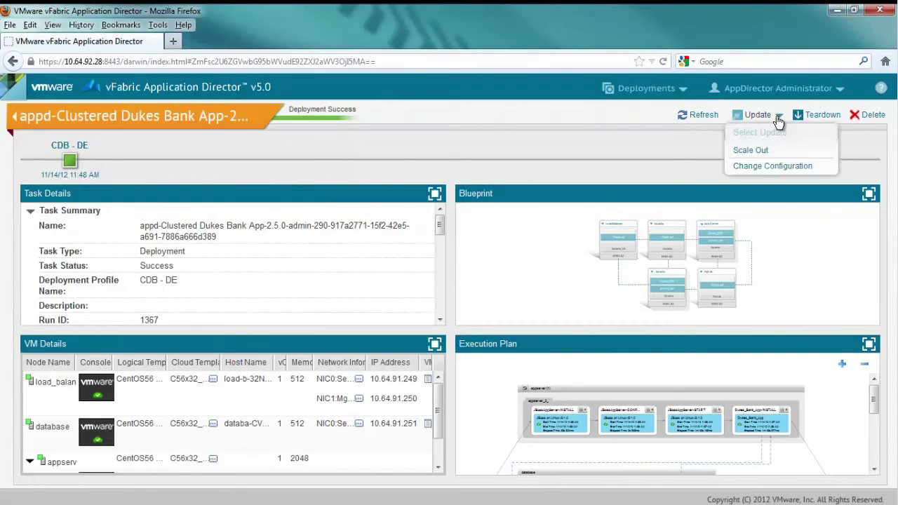
pyautogui.click(764, 167)
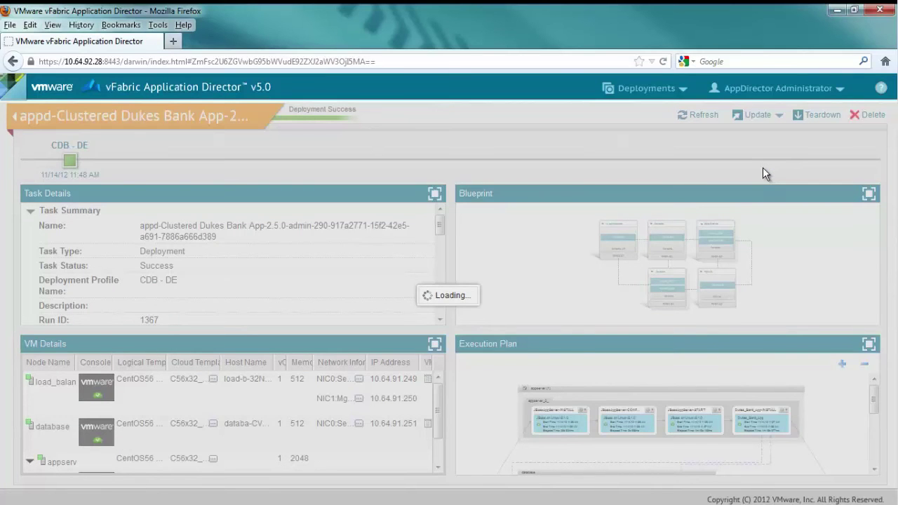
pyautogui.click(399, 268)
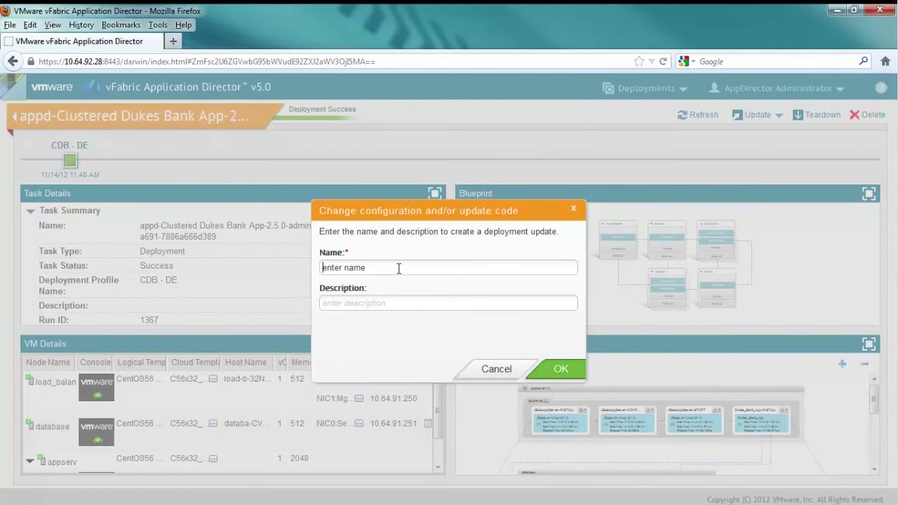
pyautogui.write('Config Change: Code ')
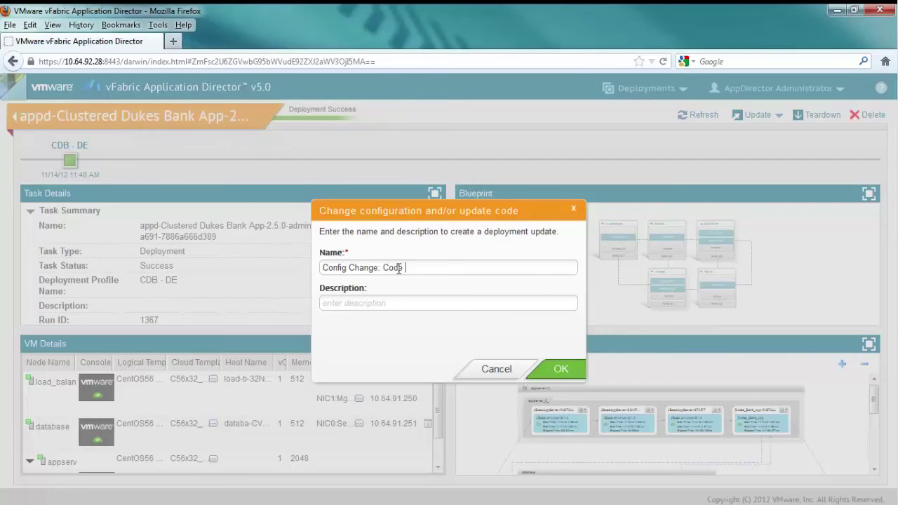
pyautogui.write('Update App Server')
pyautogui.click(561, 372)
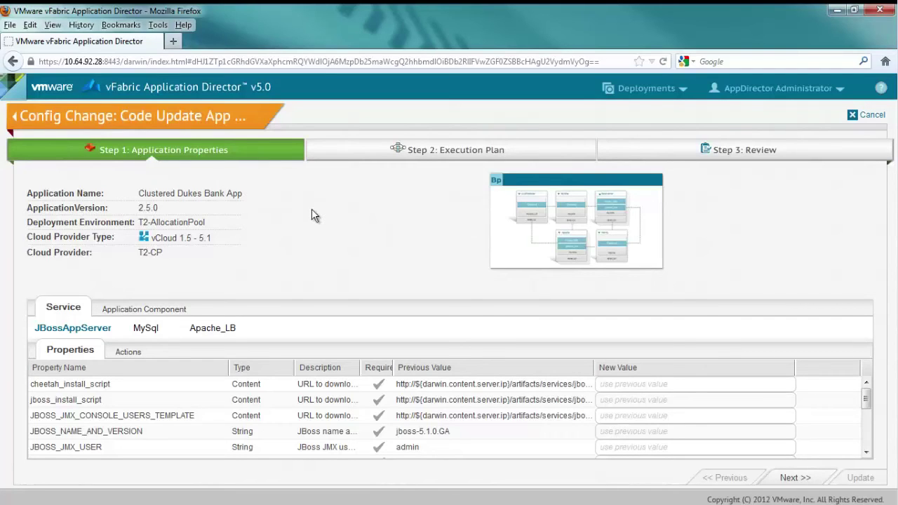
pyautogui.click(563, 220)
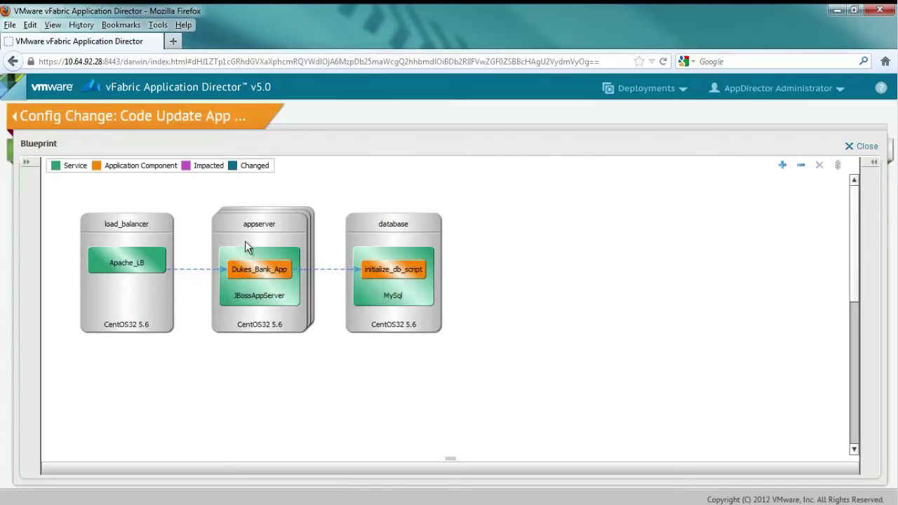
pyautogui.click(249, 270)
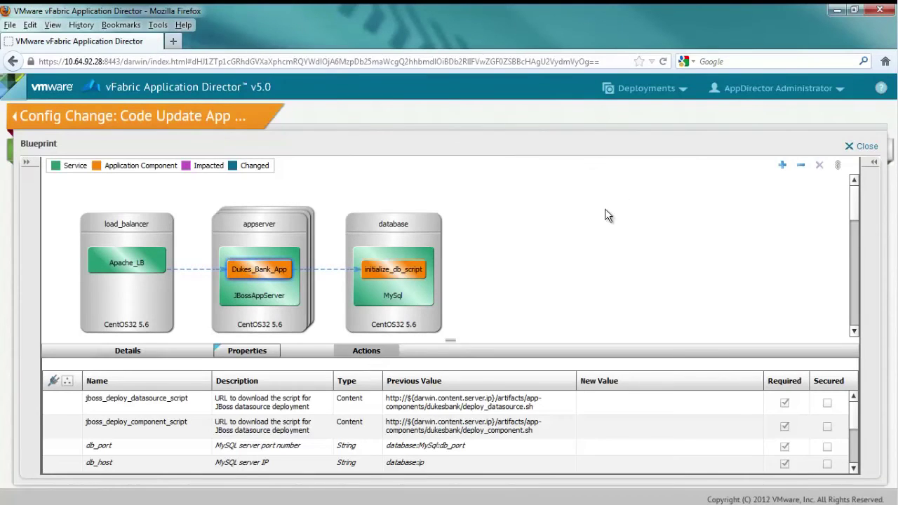
pyautogui.click(851, 146)
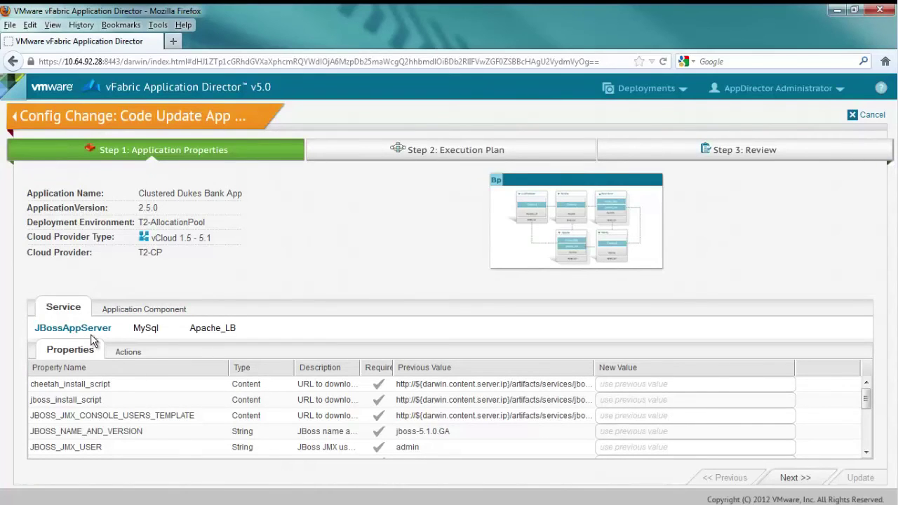
# Step: Set Dukes_Bank_App's EAR_FILE new value to the dukesbank/patches/dukesbank-2b-patched.ear URL
pyautogui.click(146, 329)
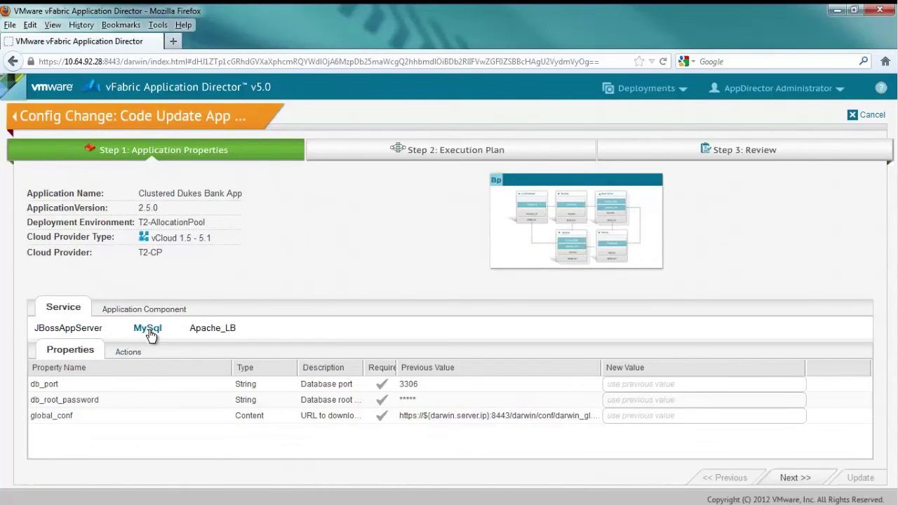
pyautogui.click(198, 331)
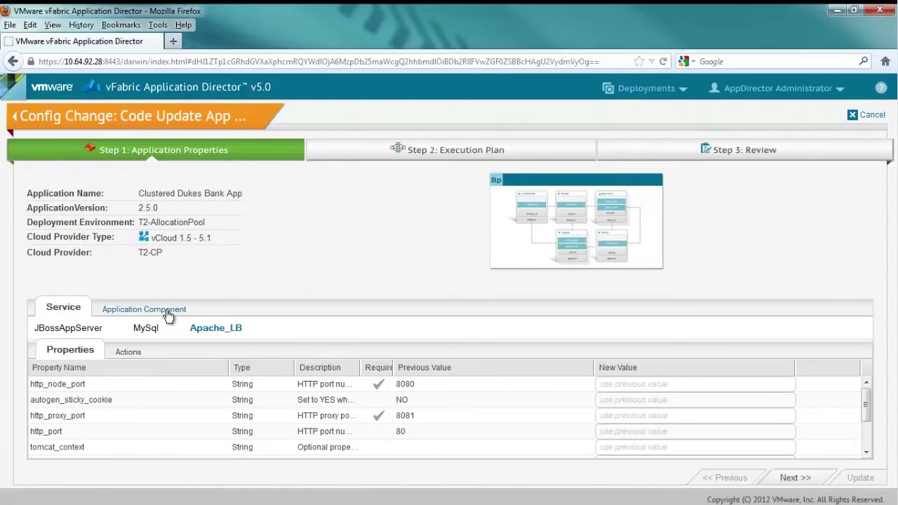
pyautogui.click(168, 314)
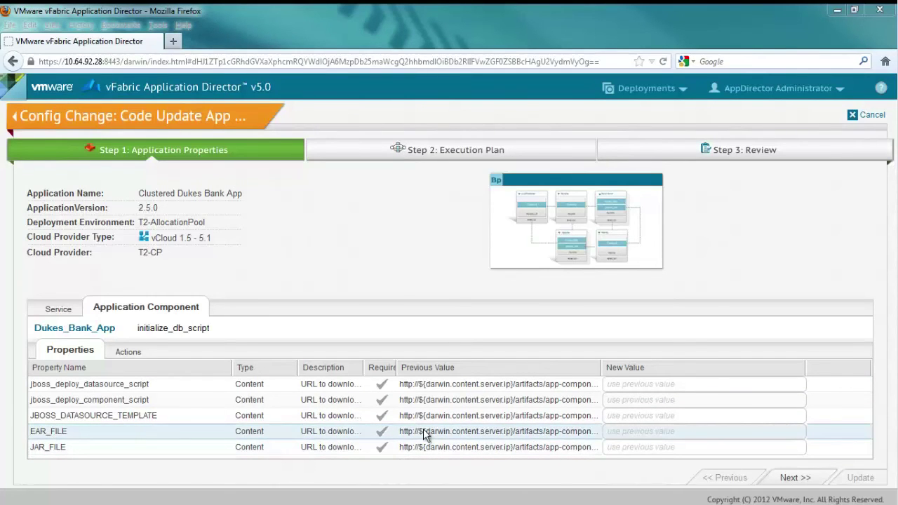
pyautogui.click(609, 431)
pyautogui.hotkey('ctrl', 'v')
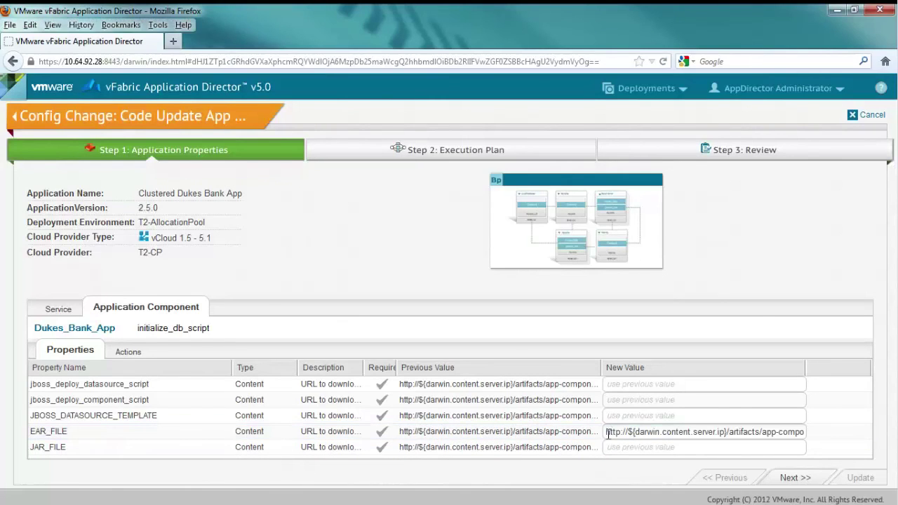
pyautogui.moveTo(607, 432); pyautogui.dragTo(815, 438)
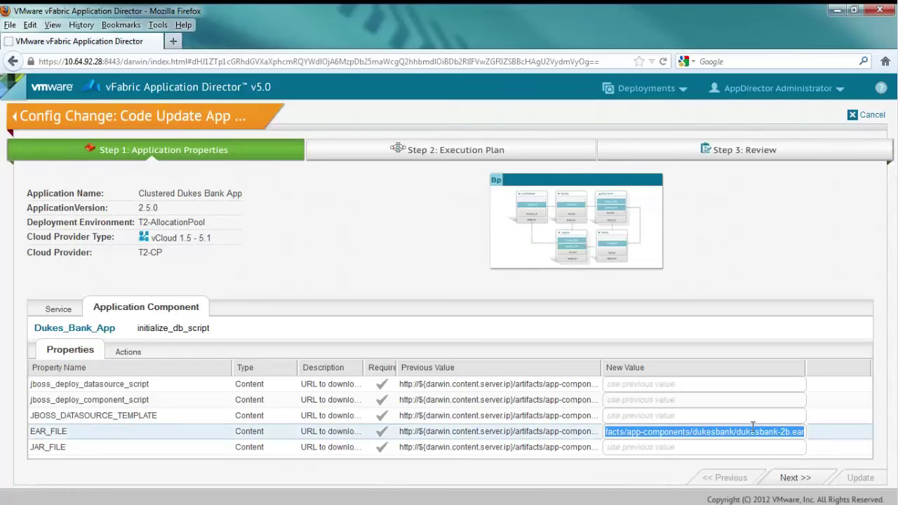
pyautogui.rightClick(723, 433)
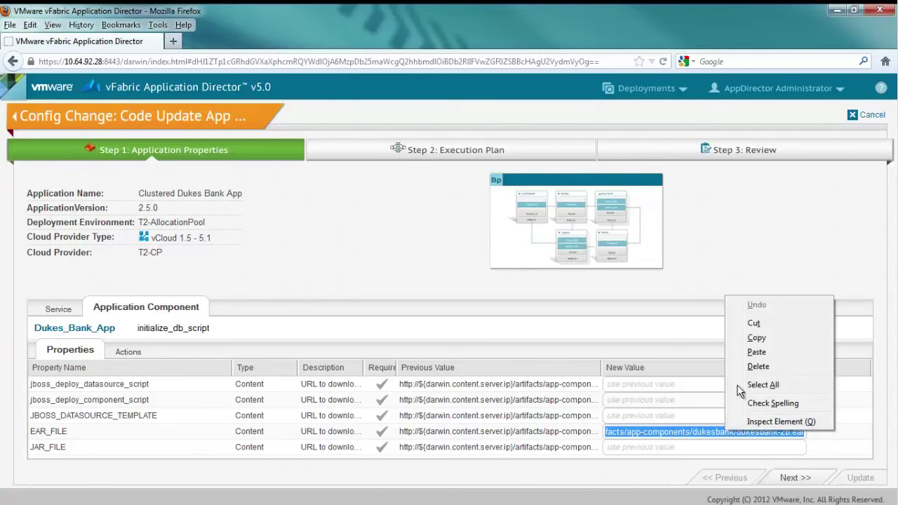
pyautogui.click(758, 350)
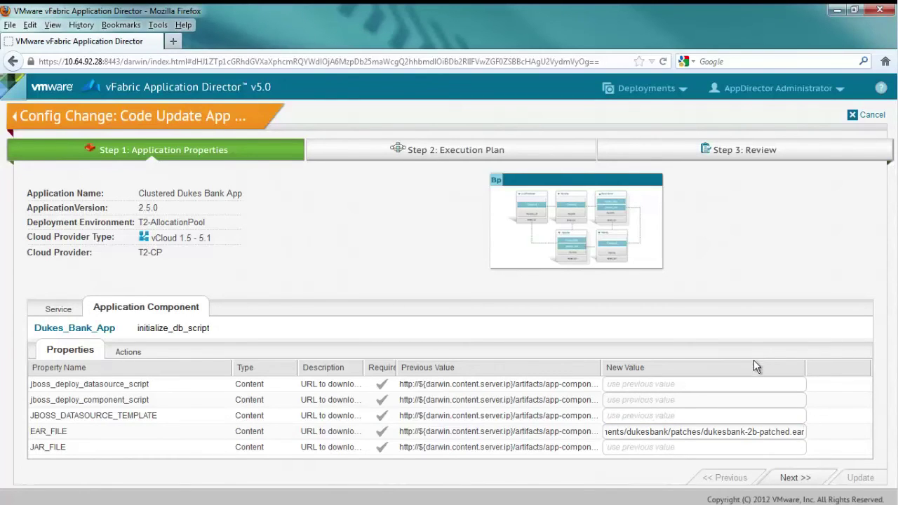
# Step: Advance to the Step 2 execution plan and open the Dukes_Bank_App-UPDATE task's options
pyautogui.click(794, 480)
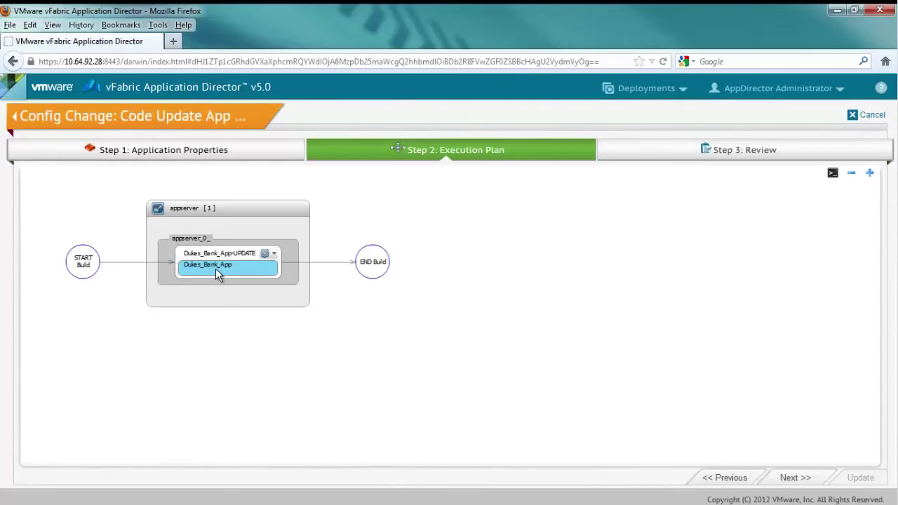
pyautogui.click(273, 254)
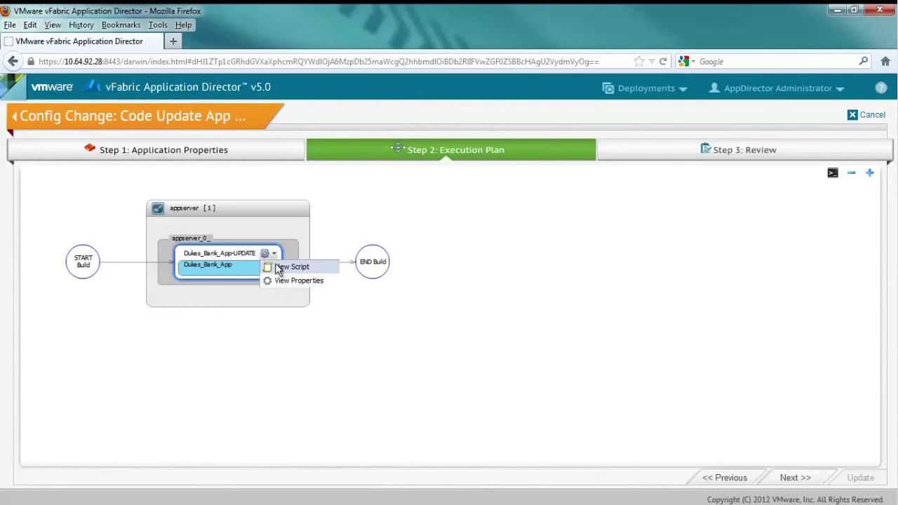
# Step: Review the changed EAR_FILE value on the review step and submit the configuration update
pyautogui.click(802, 479)
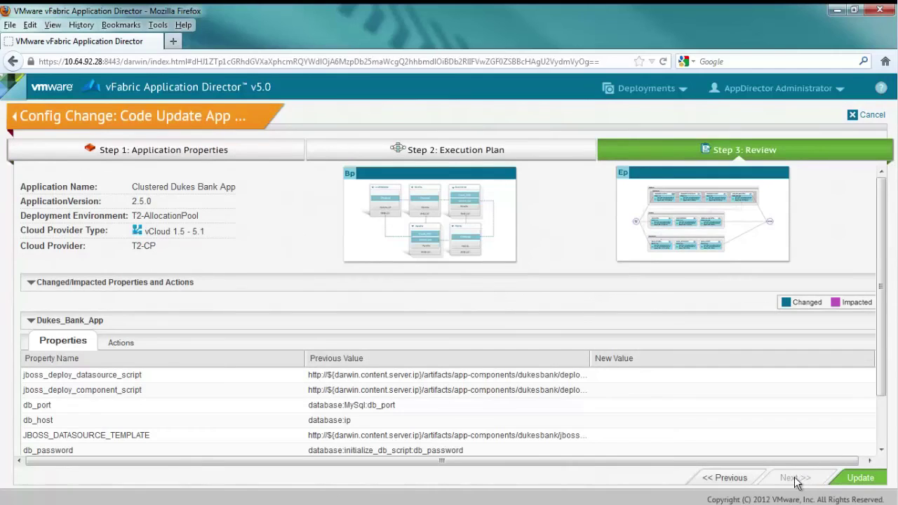
pyautogui.moveTo(888, 390); pyautogui.dragTo(888, 446)
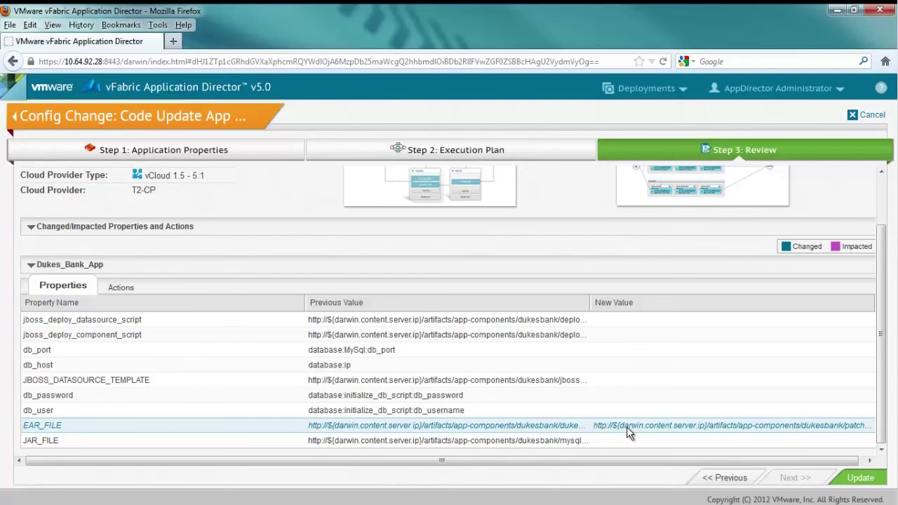
pyautogui.click(854, 482)
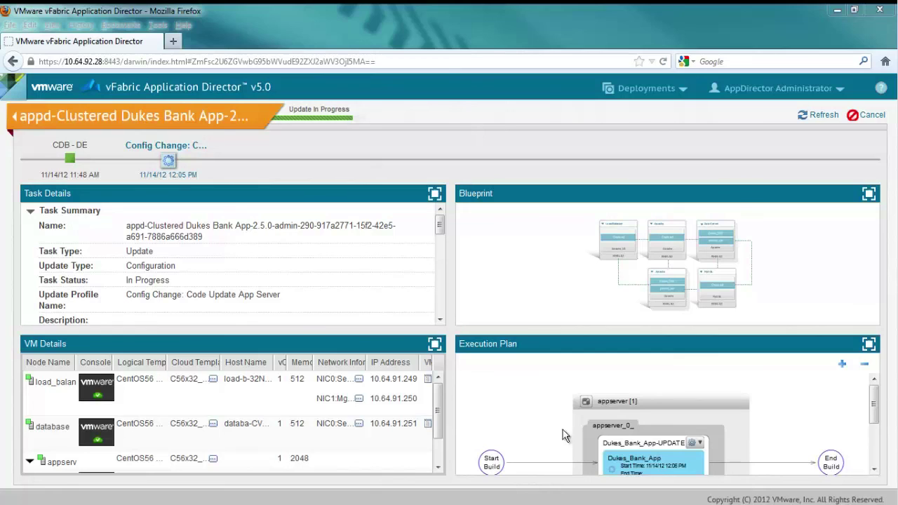
# Step: Watch the Execution Plan until the Code Update App Server task reports Update Success
pyautogui.moveTo(875, 421); pyautogui.dragTo(875, 441)
pyautogui.moveTo(611, 428)
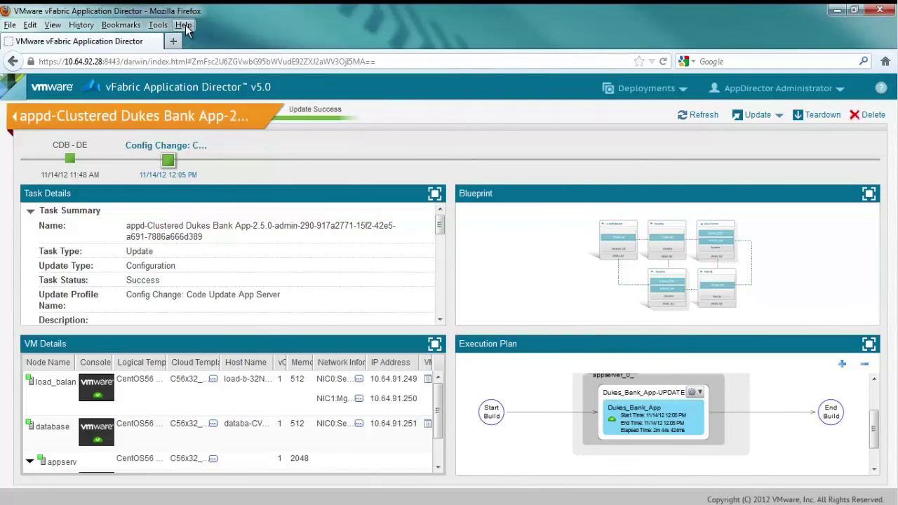
# Step: Load the Duke's Bank site 10.64.91.250:8081/bank/main.faces in a new Firefox tab
pyautogui.click(174, 42)
pyautogui.write('10.64.91.243/')
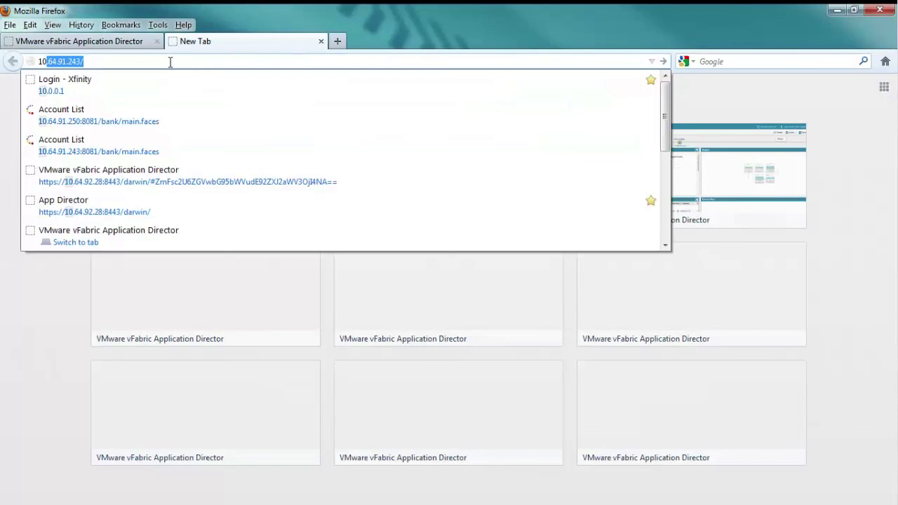
pyautogui.click(66, 120)
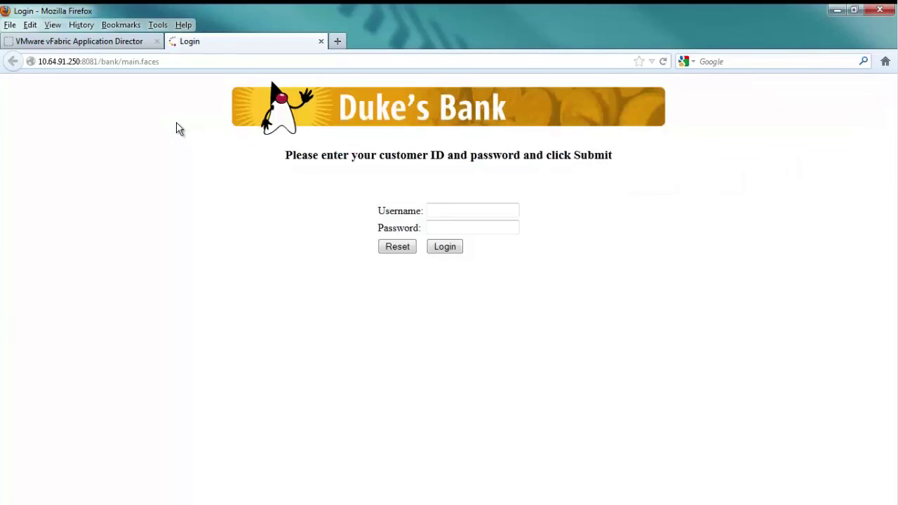
# Step: Log in with the customer ID and password, then show the Account List
pyautogui.click(444, 212)
pyautogui.write('200')
pyautogui.click(495, 223)
pyautogui.click(443, 225)
pyautogui.write('javaee')
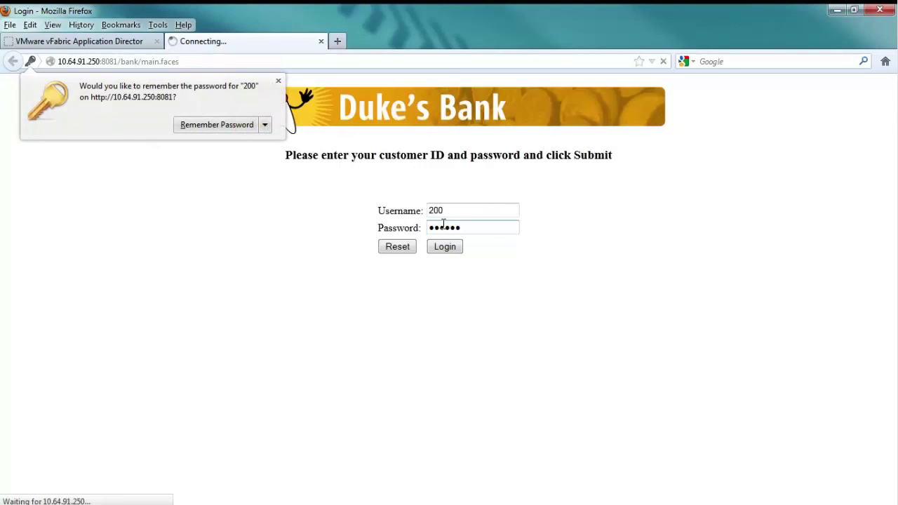
pyautogui.click(279, 82)
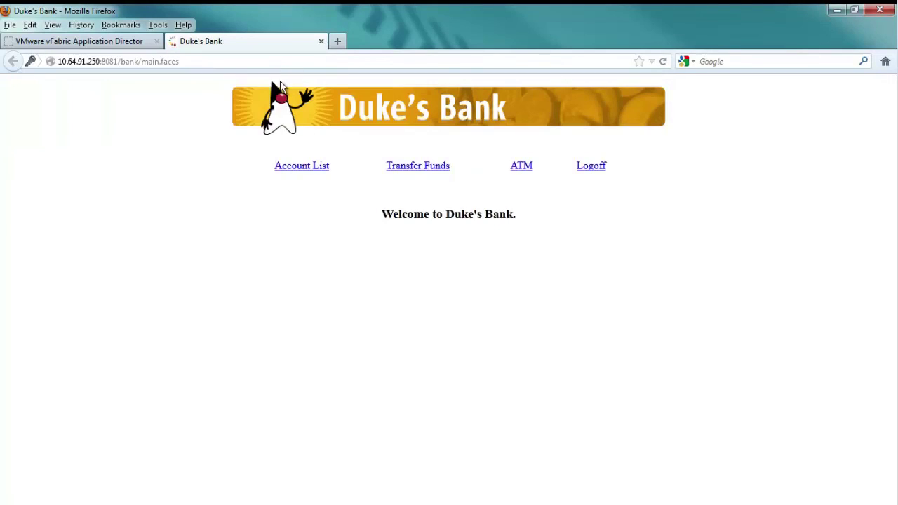
pyautogui.click(302, 169)
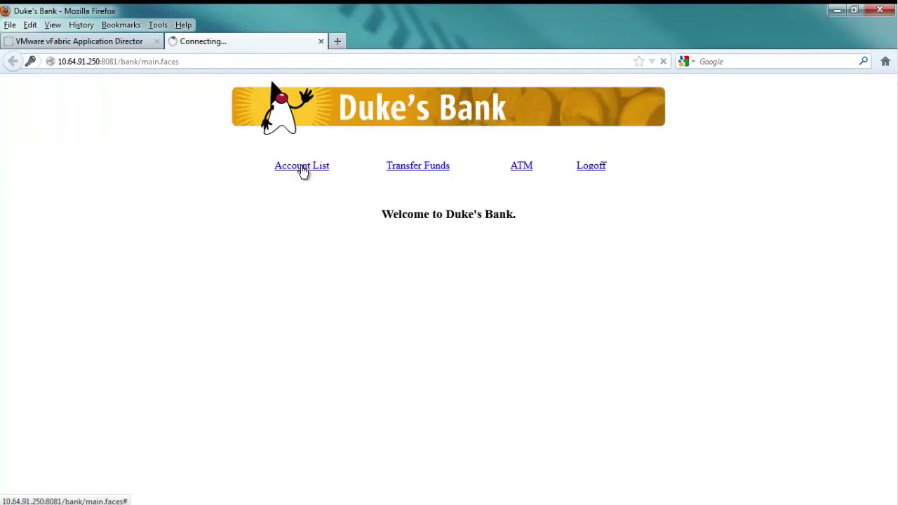